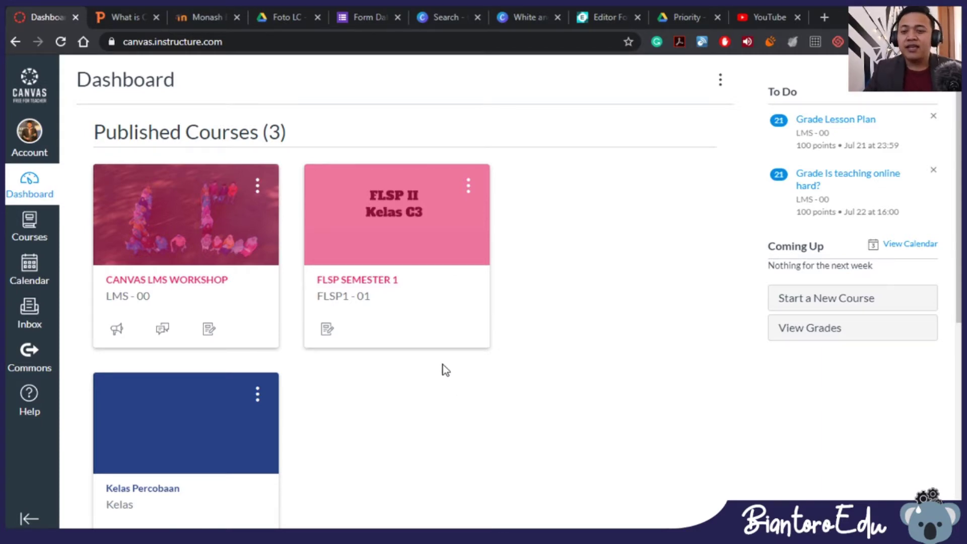
# - Open the FLSP SEMESTER 1 course, read through its home page, then go to its Modules
pyautogui.click(380, 296)
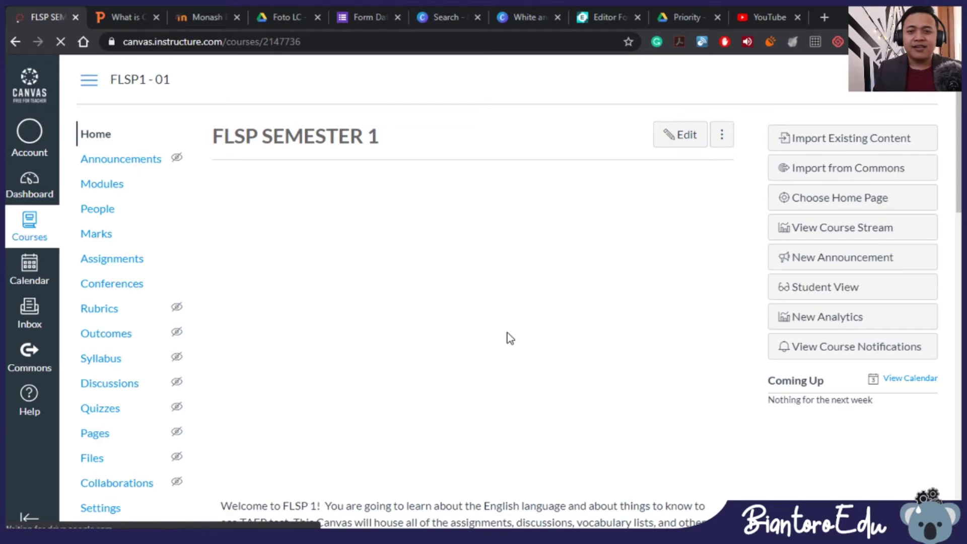
pyautogui.scroll(-3, 507, 333)
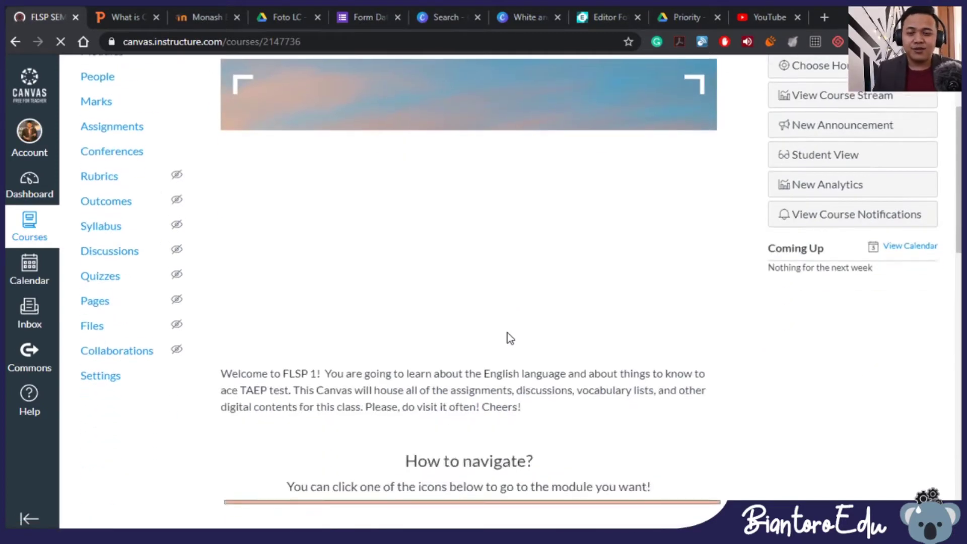
pyautogui.scroll(-3, 507, 333)
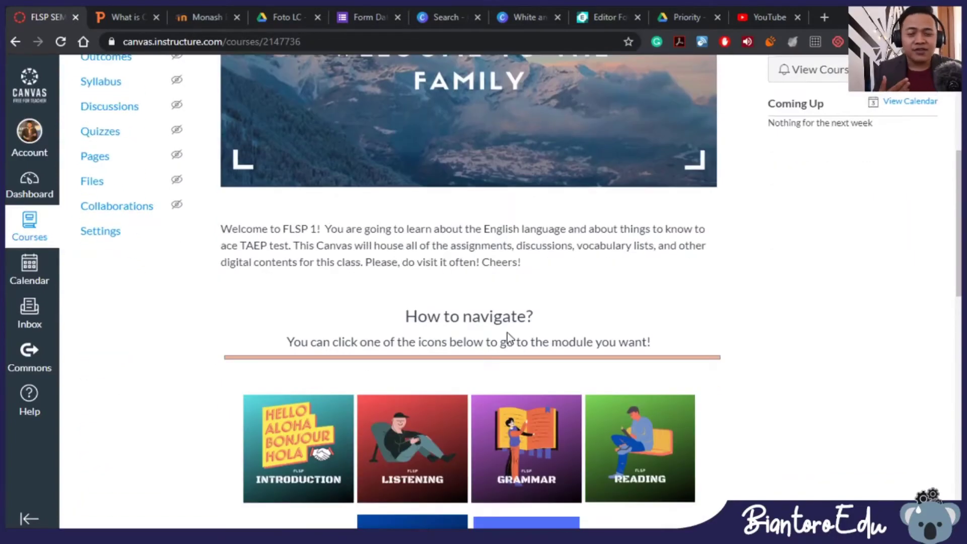
pyautogui.scroll(-3, 507, 332)
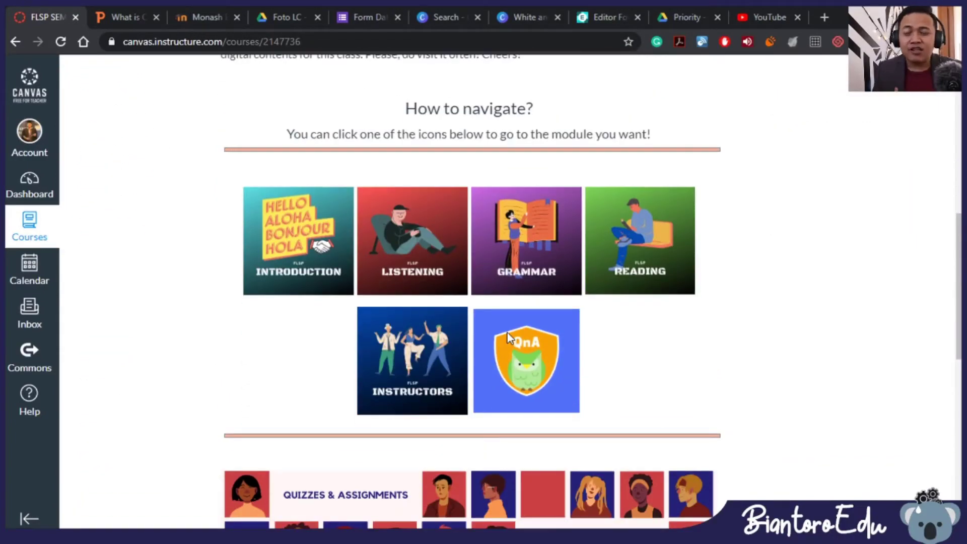
pyautogui.scroll(-5, 507, 337)
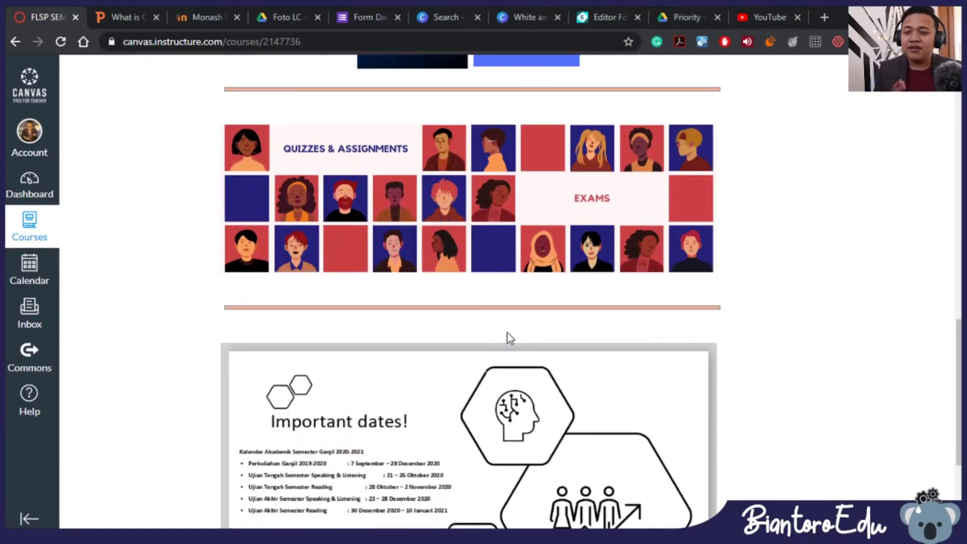
pyautogui.scroll(-3, 510, 340)
pyautogui.scroll(10, 512, 345)
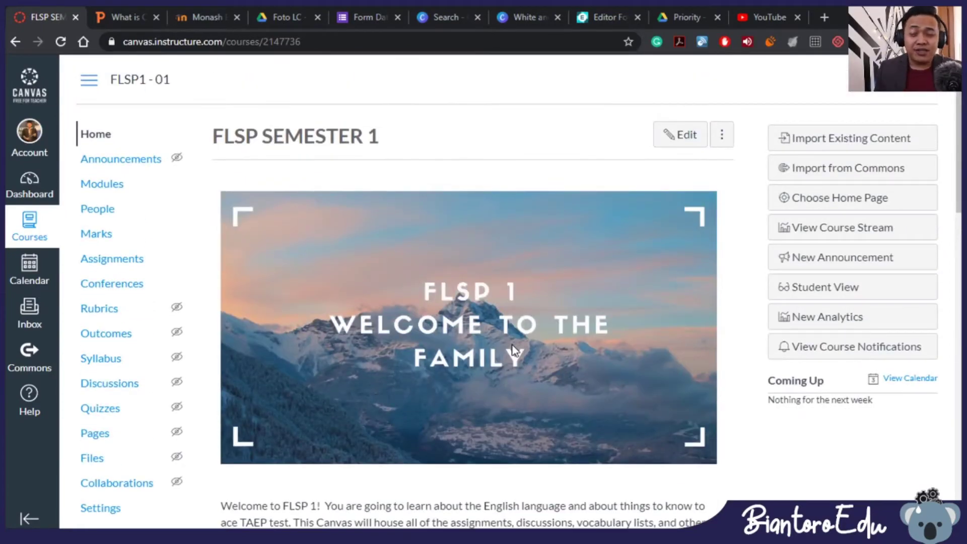
pyautogui.scroll(-9, 512, 347)
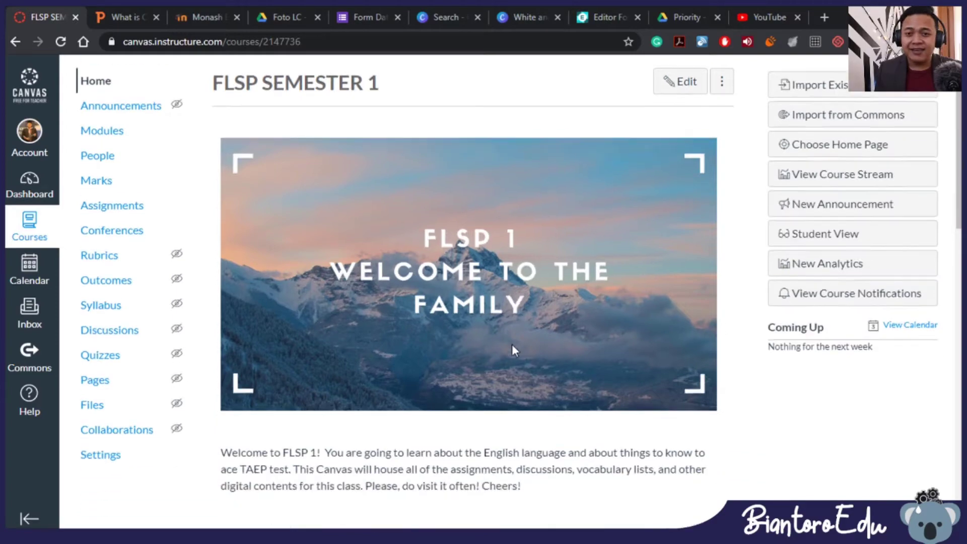
pyautogui.scroll(3, 514, 352)
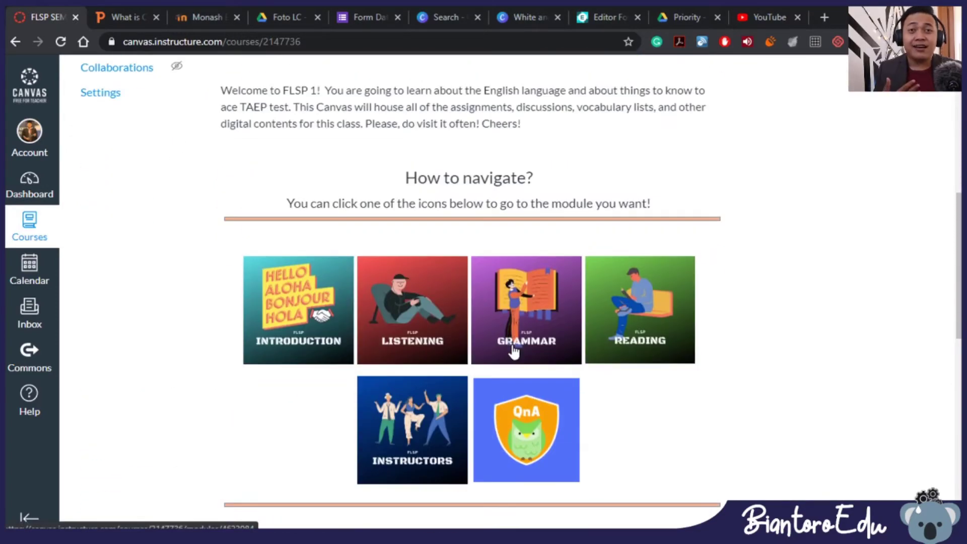
pyautogui.scroll(8, 277, 229)
pyautogui.click(116, 185)
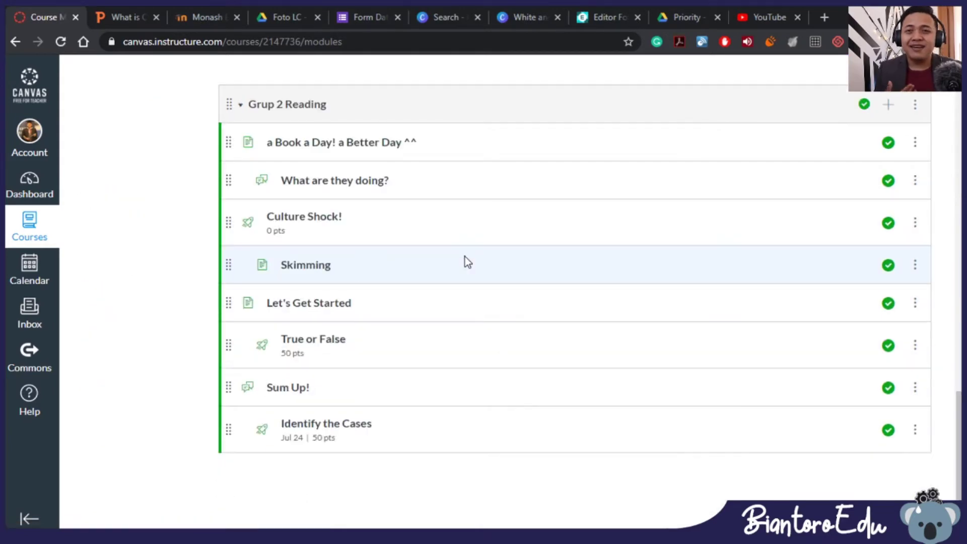
# - Expand the Introduction module to list its pages and discussions, then return to the Dashboard
pyautogui.scroll(15, 460, 252)
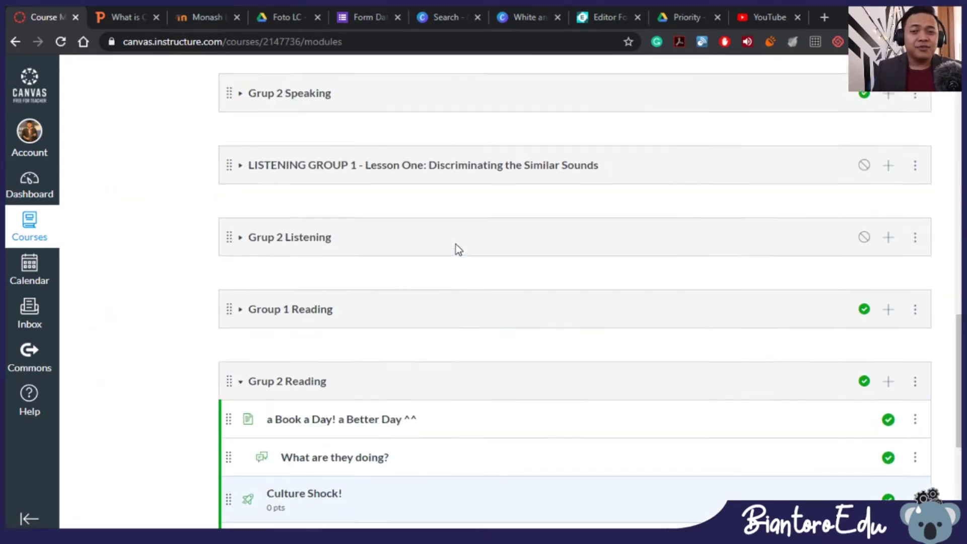
pyautogui.scroll(8, 458, 250)
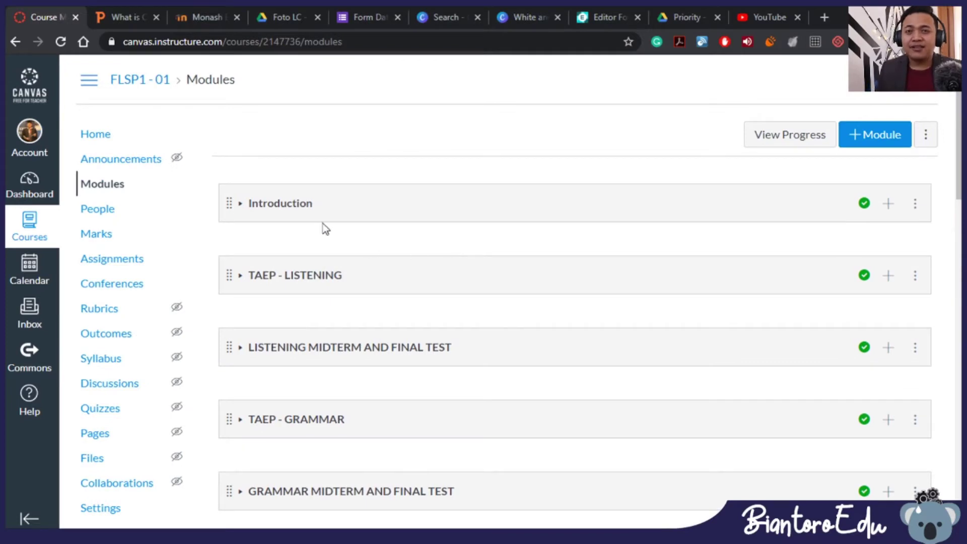
pyautogui.click(244, 211)
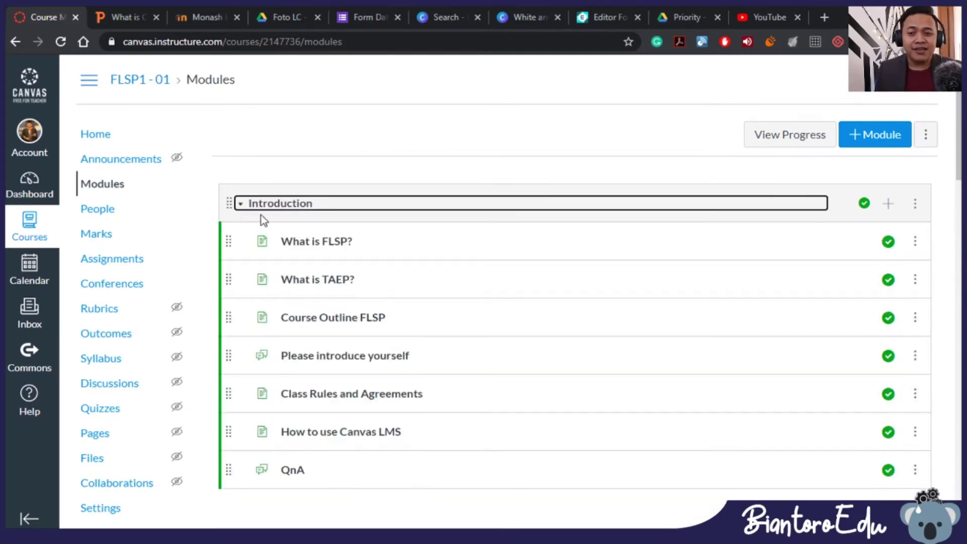
pyautogui.scroll(-1, 498, 266)
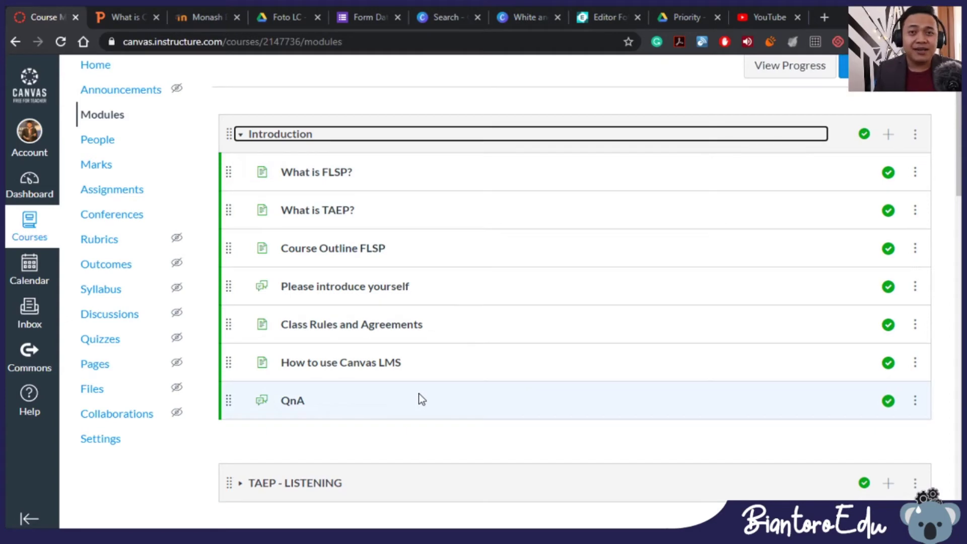
pyautogui.scroll(1, 373, 401)
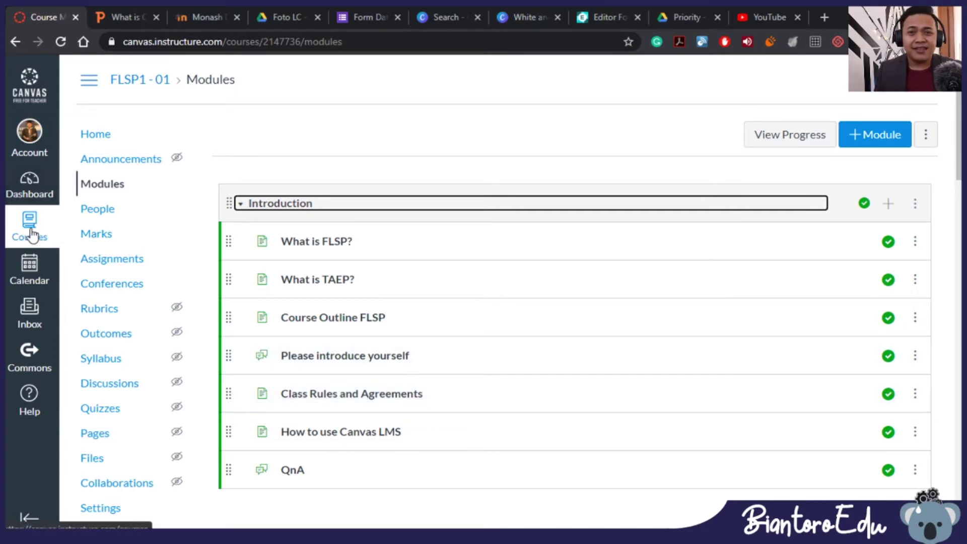
pyautogui.click(23, 197)
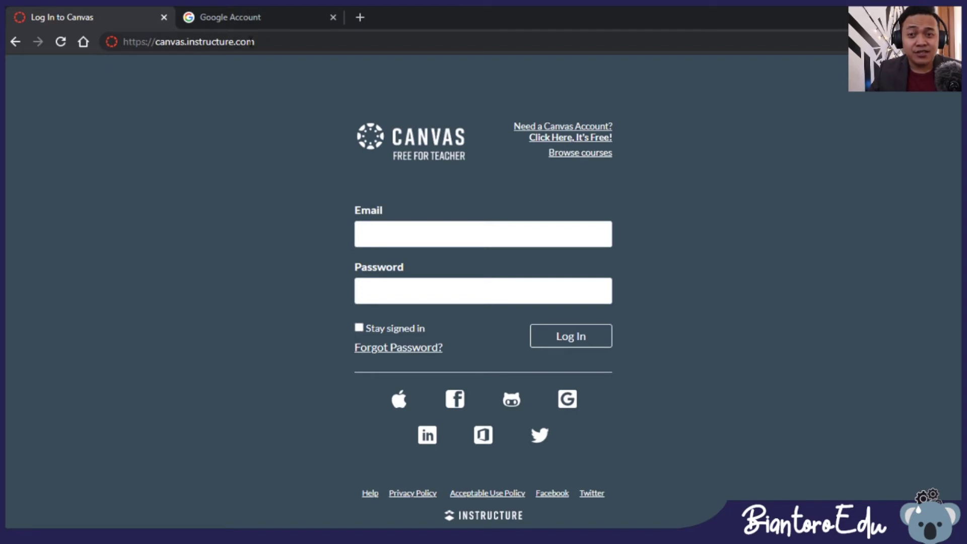
# - Follow the 'Need a Canvas Account? Click Here, It's Free!' link and choose I'M A TEACHER
pyautogui.moveTo(157, 44); pyautogui.dragTo(259, 45)
pyautogui.click(225, 161)
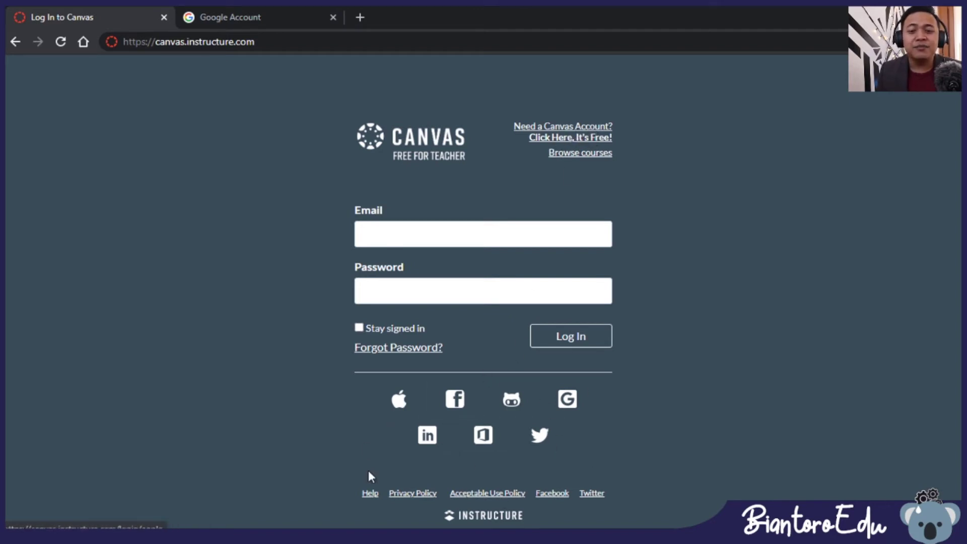
pyautogui.click(583, 143)
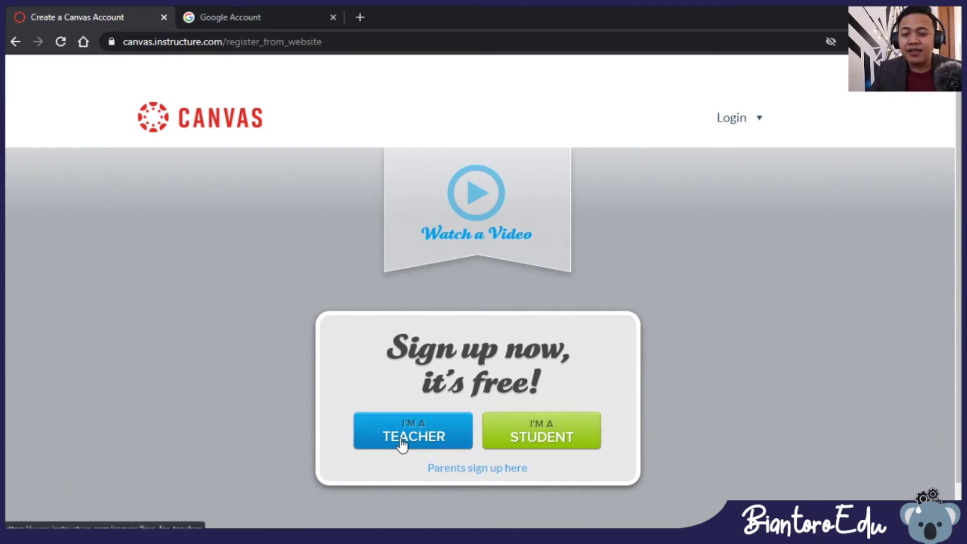
pyautogui.click(374, 431)
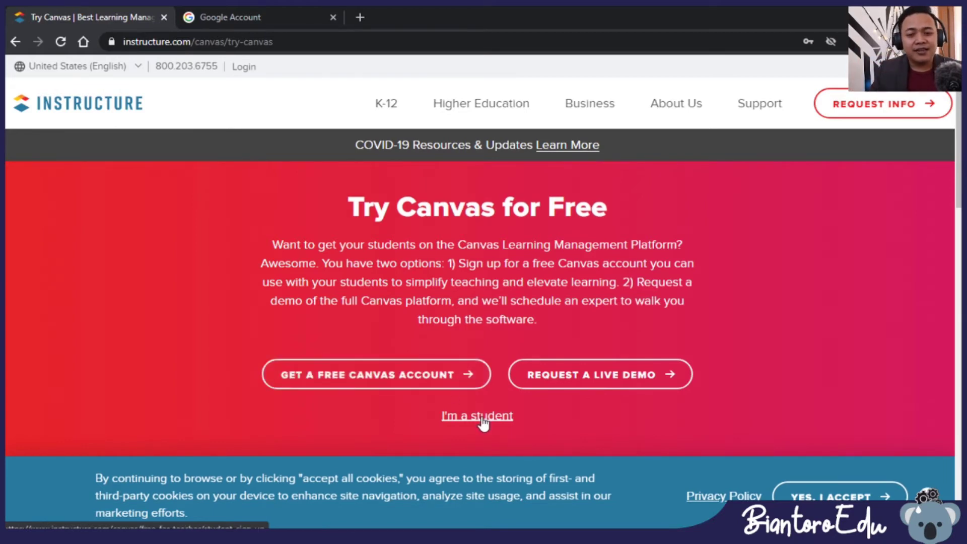
pyautogui.click(378, 383)
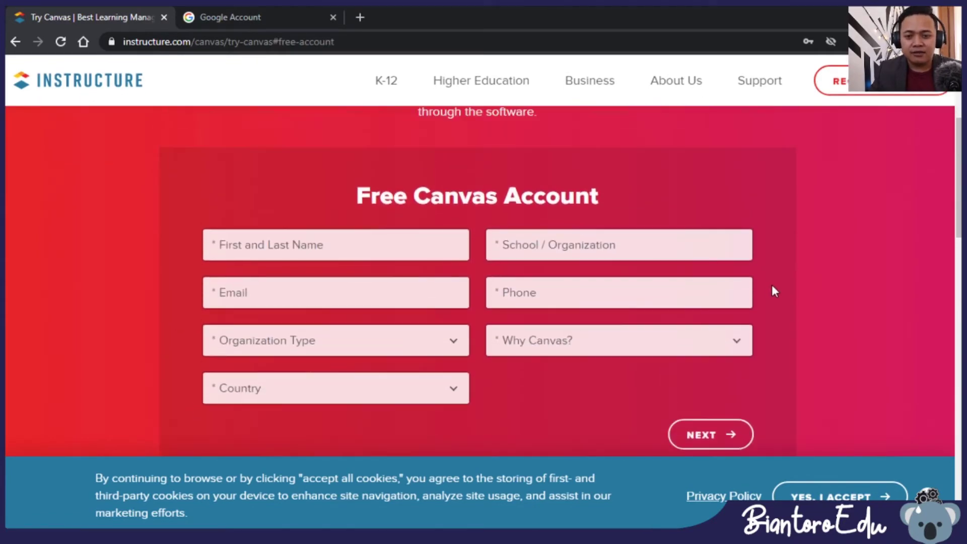
pyautogui.scroll(-1, 772, 286)
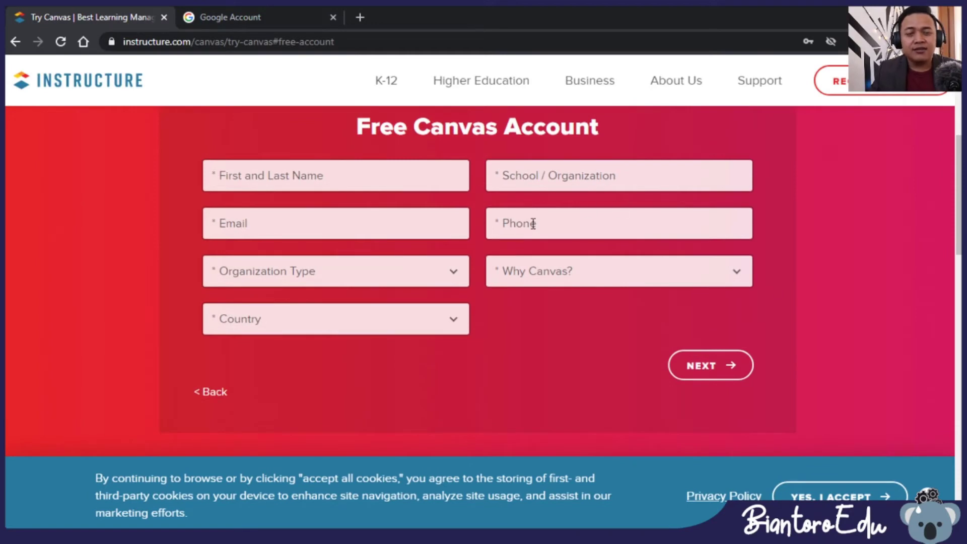
pyautogui.click(366, 176)
pyautogui.click(541, 167)
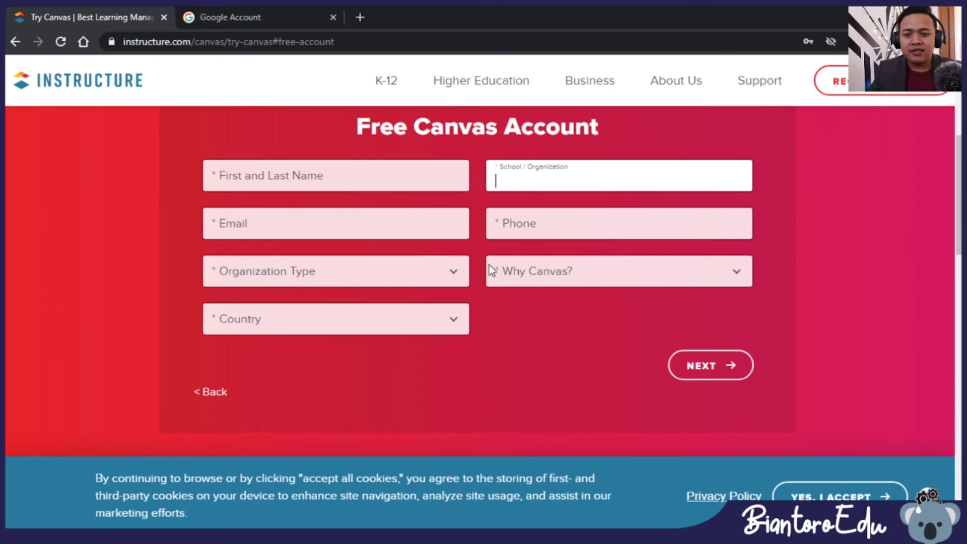
pyautogui.click(542, 224)
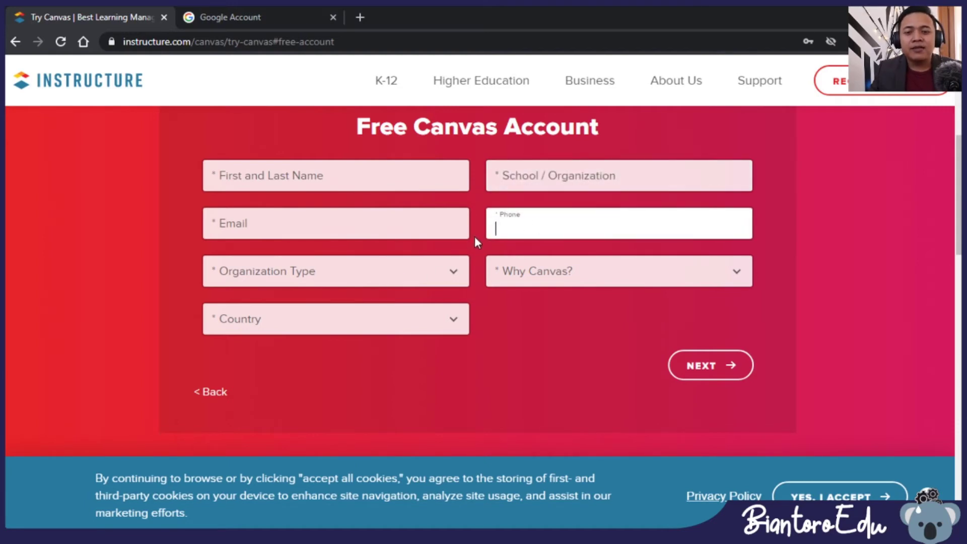
pyautogui.click(453, 275)
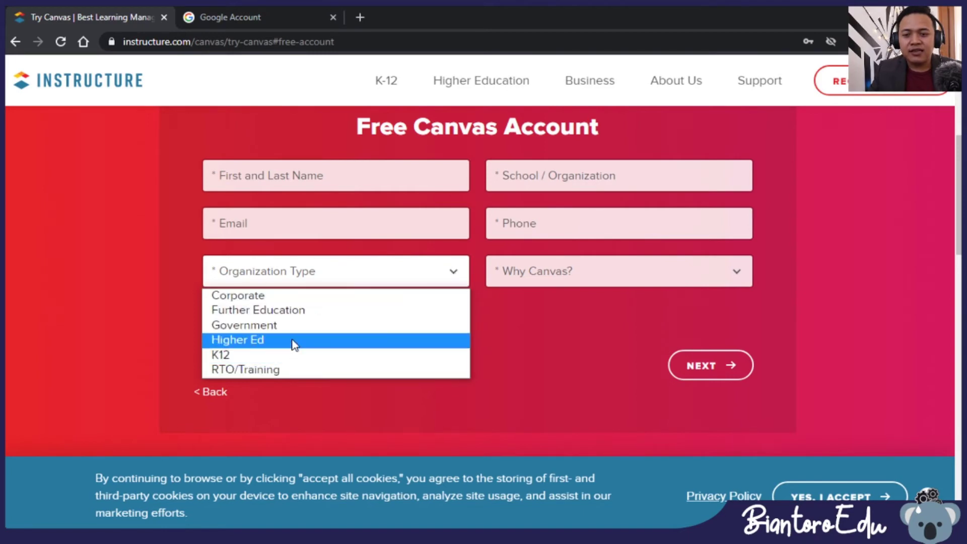
pyautogui.click(258, 340)
pyautogui.click(442, 280)
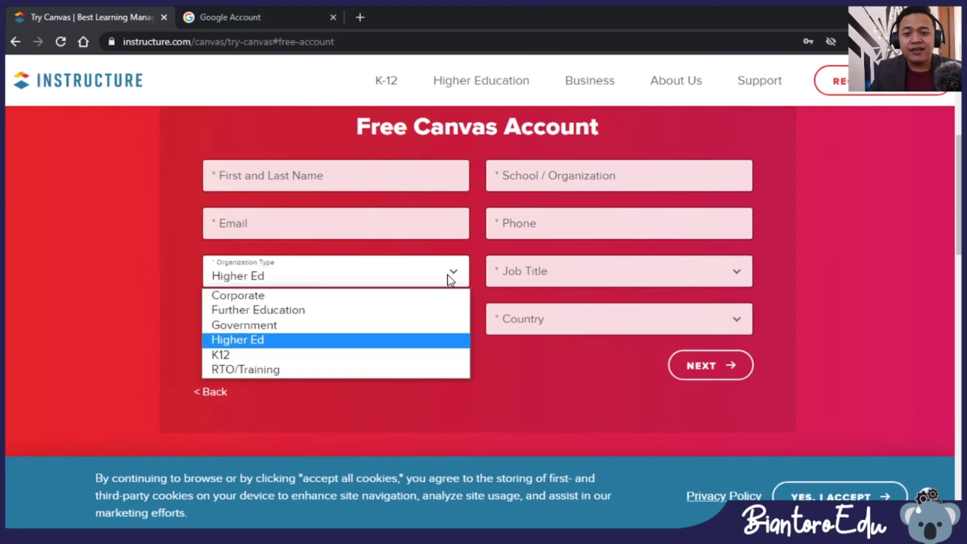
pyautogui.click(290, 356)
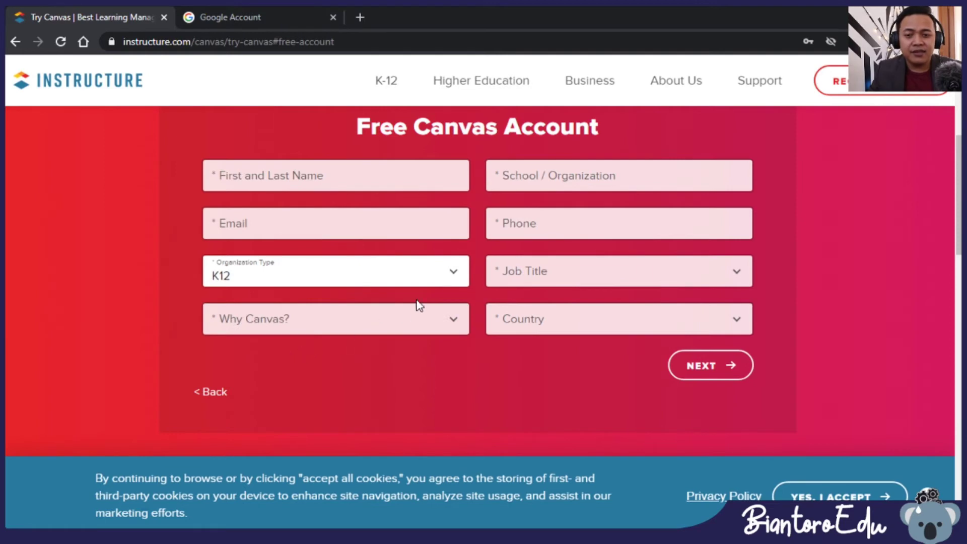
pyautogui.click(444, 279)
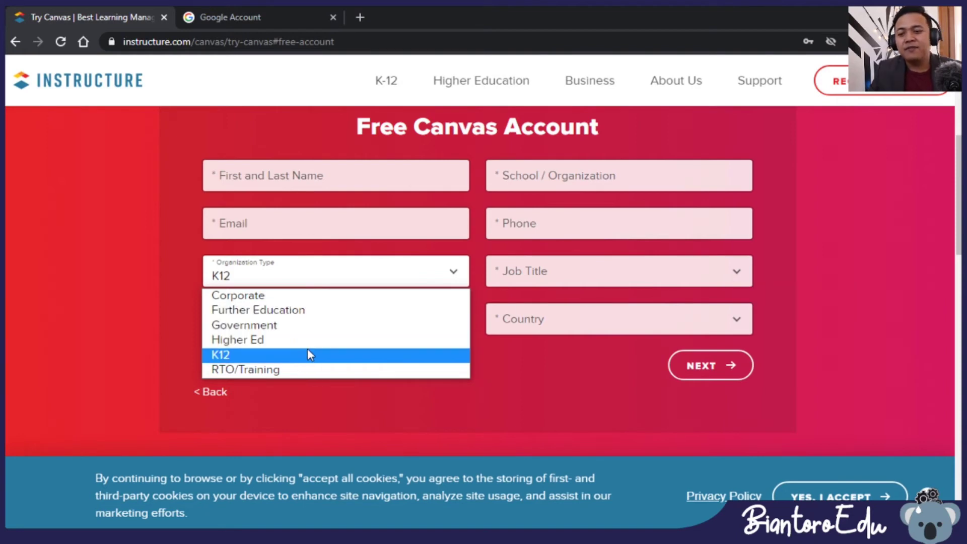
pyautogui.click(308, 345)
pyautogui.click(724, 268)
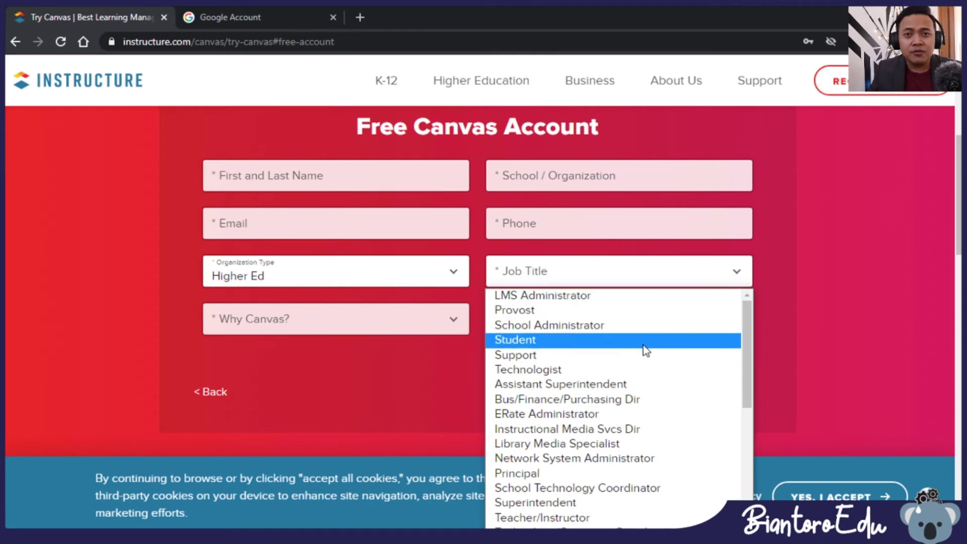
pyautogui.scroll(-5, 651, 379)
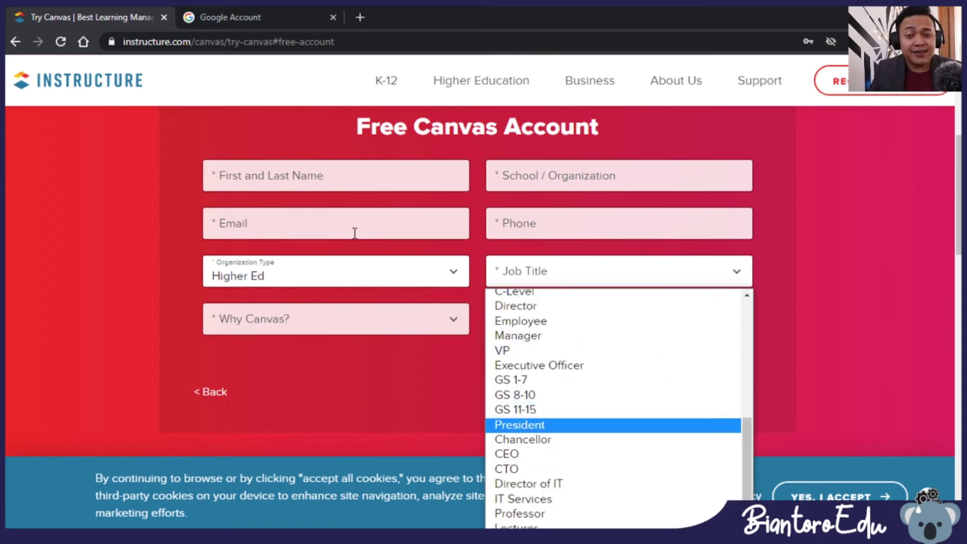
pyautogui.click(433, 276)
pyautogui.click(384, 359)
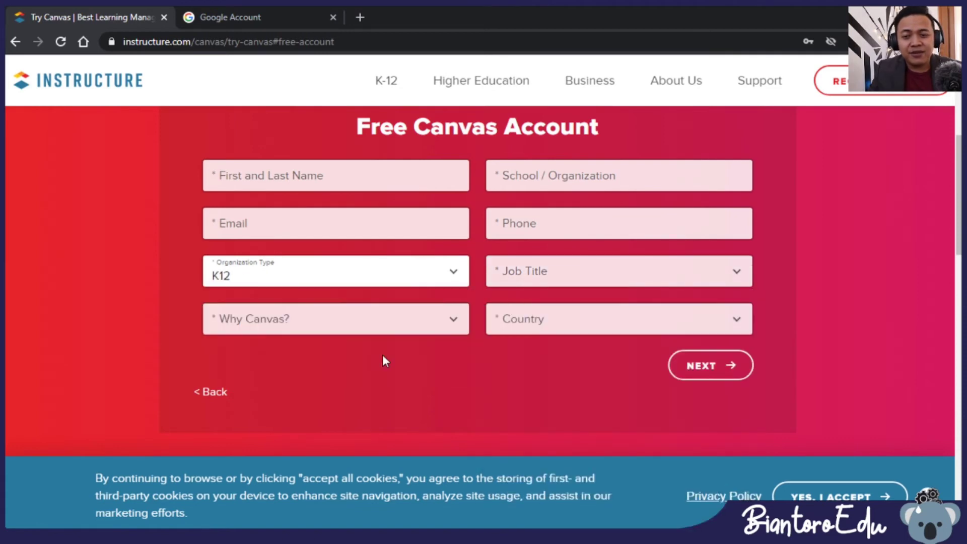
pyautogui.click(573, 274)
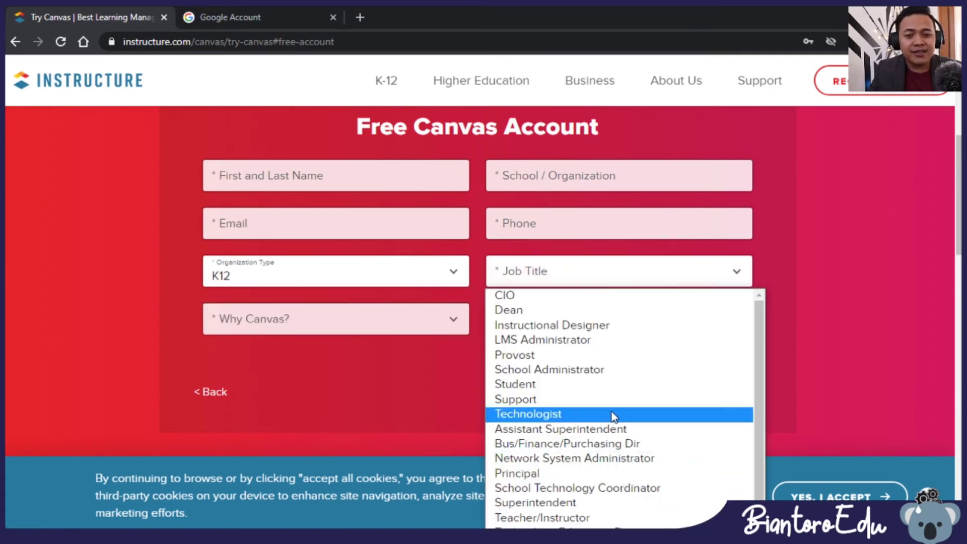
pyautogui.scroll(-1, 612, 410)
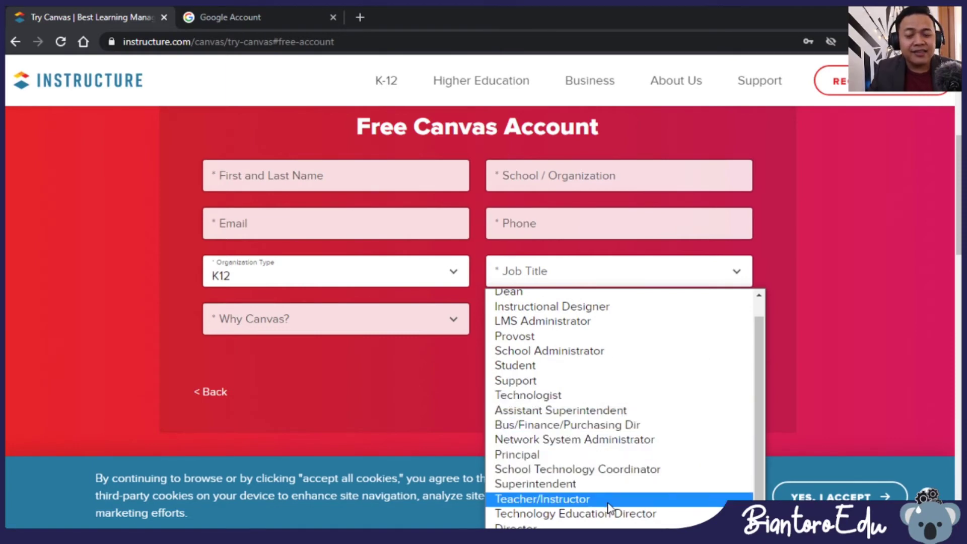
pyautogui.click(403, 381)
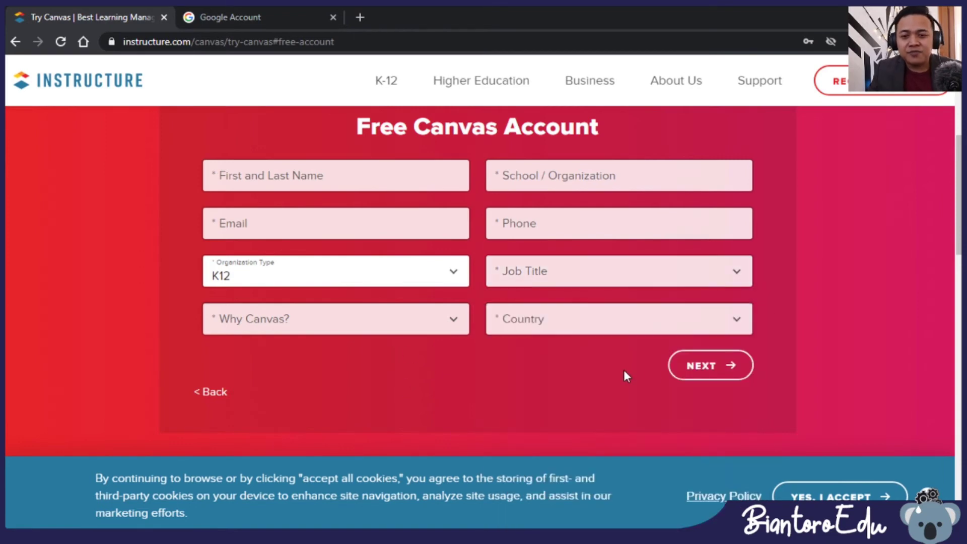
# - Enter the account holder's name and e-mail address in the Free Canvas Account form
pyautogui.click(676, 367)
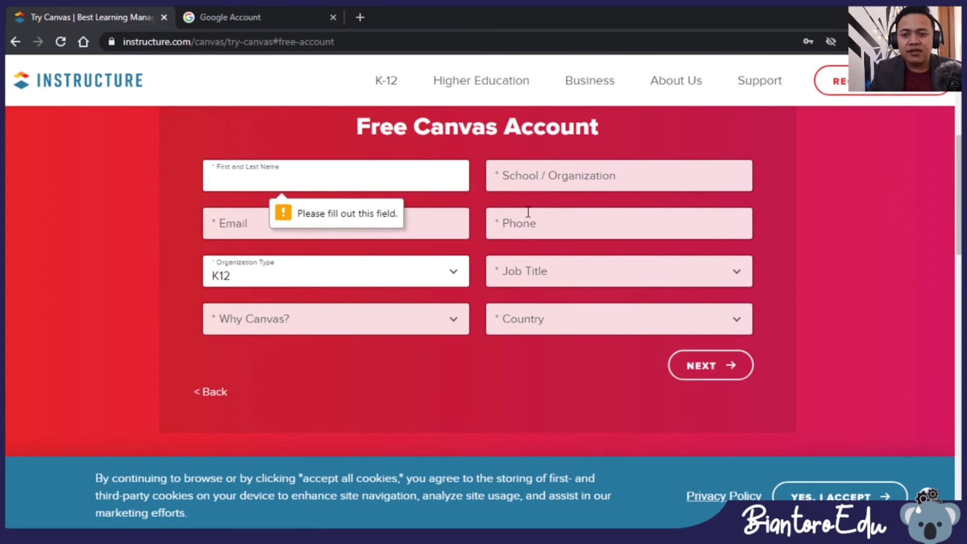
pyautogui.write('instructure')
pyautogui.click(403, 225)
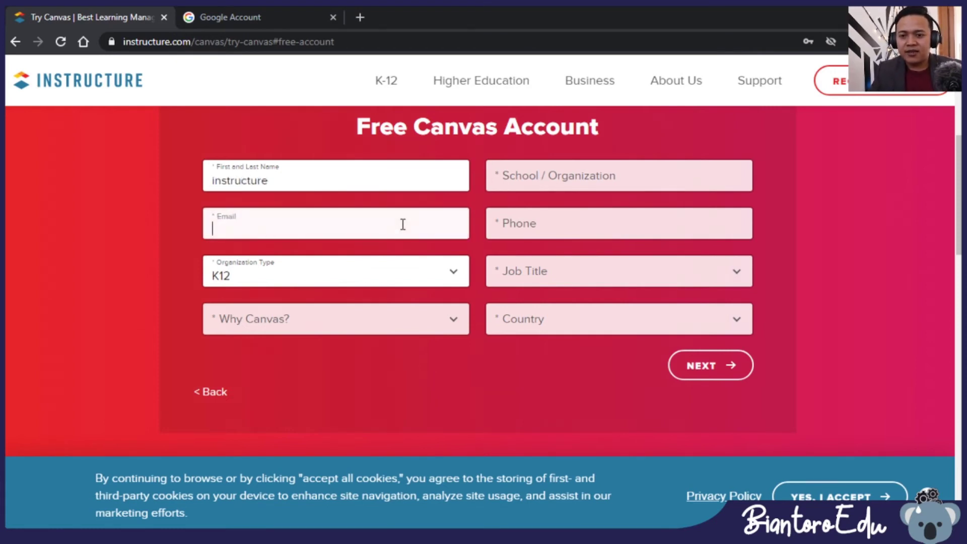
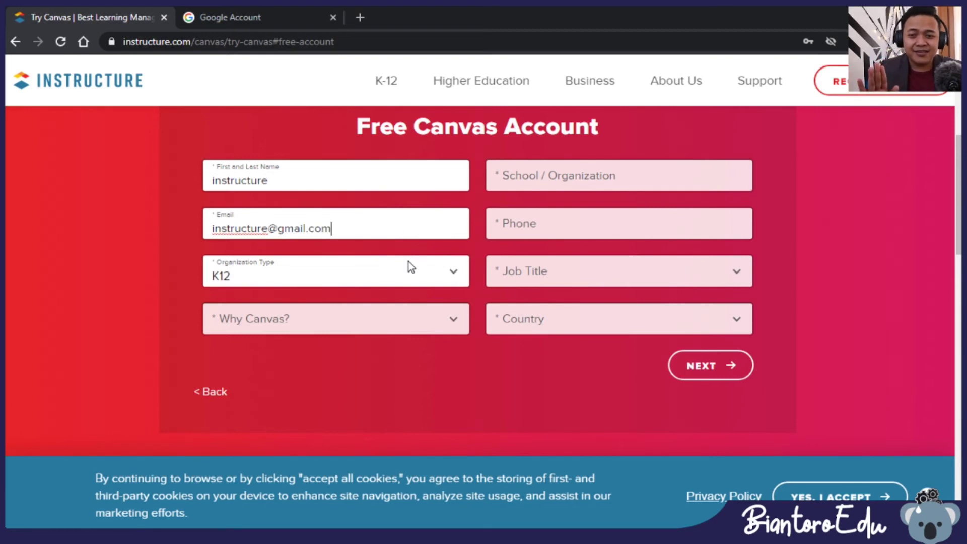
# - Pick 'I want to teach my course on Canvas.', set school to 'instructure canvas', and enter the phone number
pyautogui.click(443, 327)
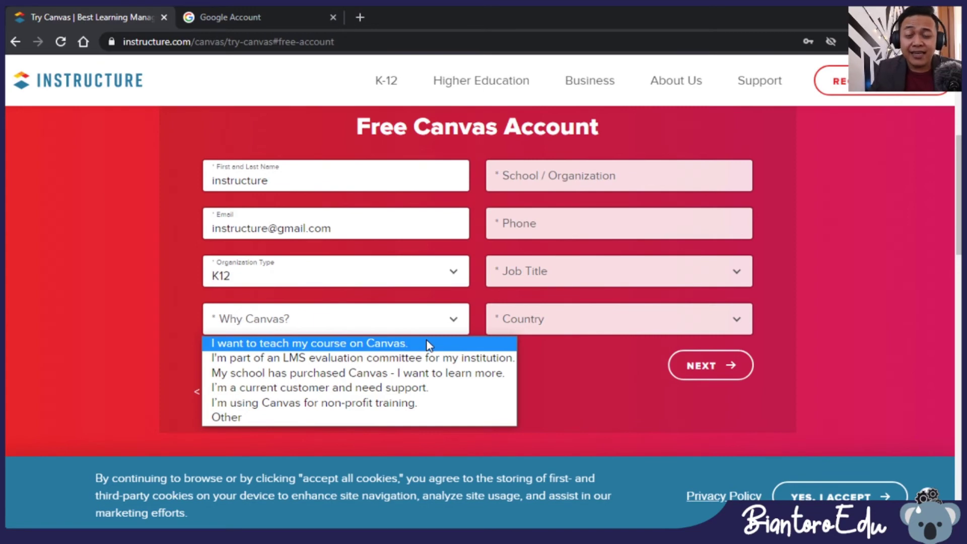
pyautogui.click(428, 344)
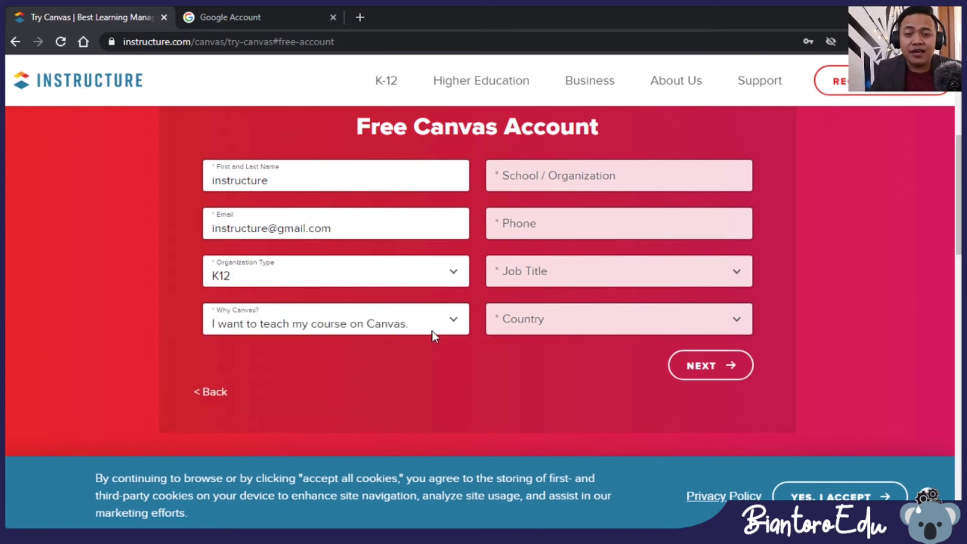
pyautogui.click(602, 175)
pyautogui.write('in')
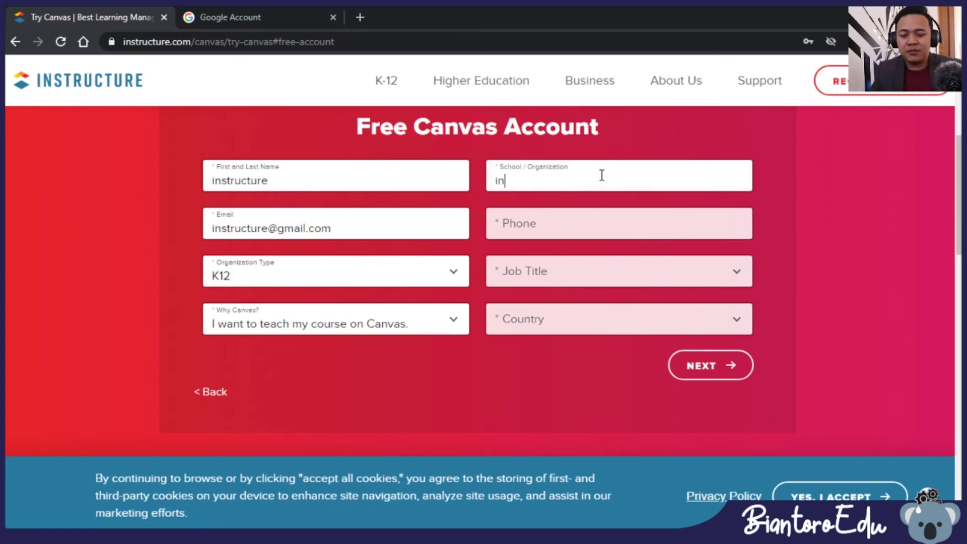
pyautogui.write('structure')
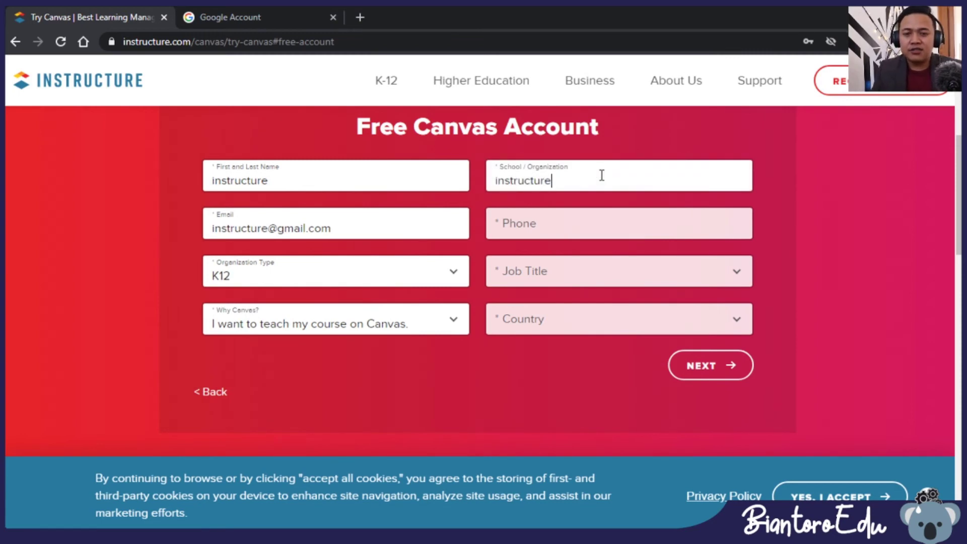
pyautogui.write(' canvas')
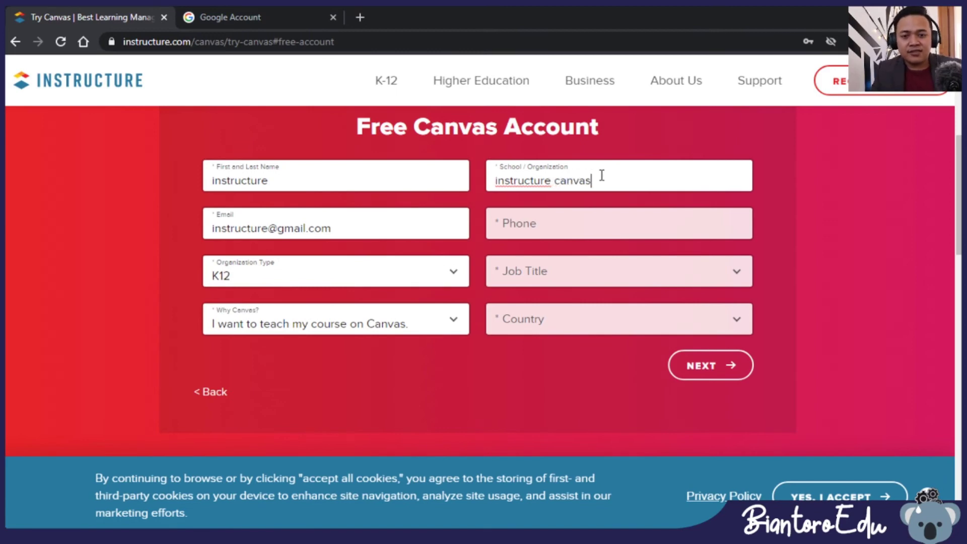
pyautogui.click(533, 223)
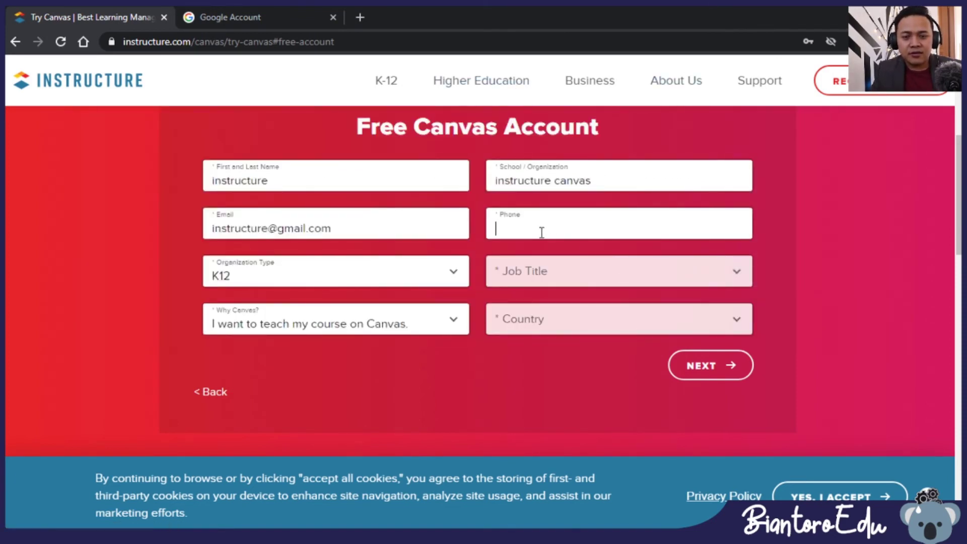
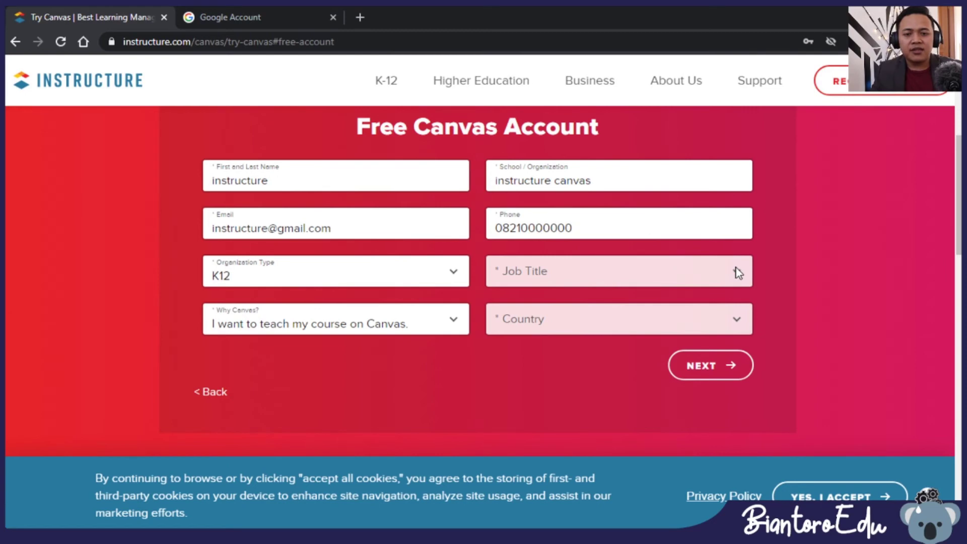
# - Set the job title to Teacher/Instructor
pyautogui.click(708, 278)
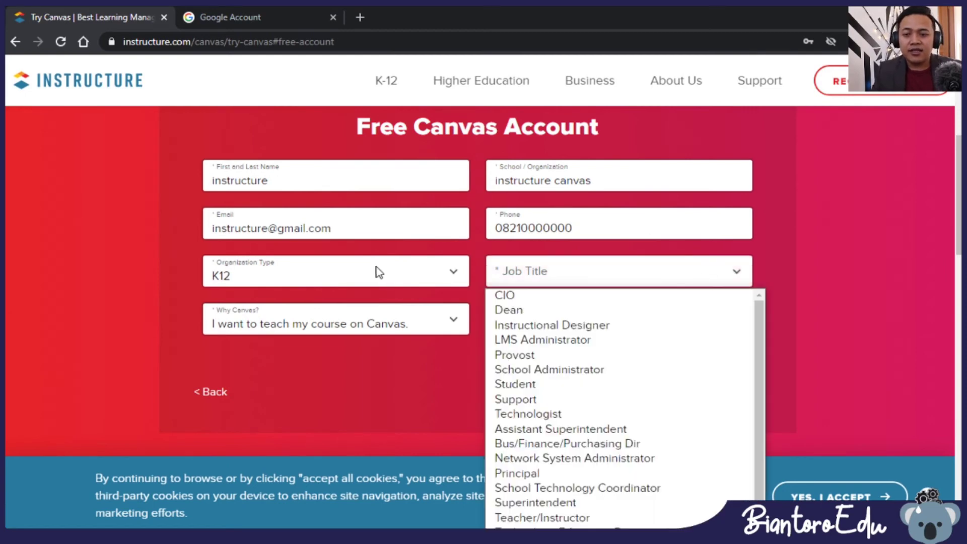
pyautogui.scroll(-1, 619, 399)
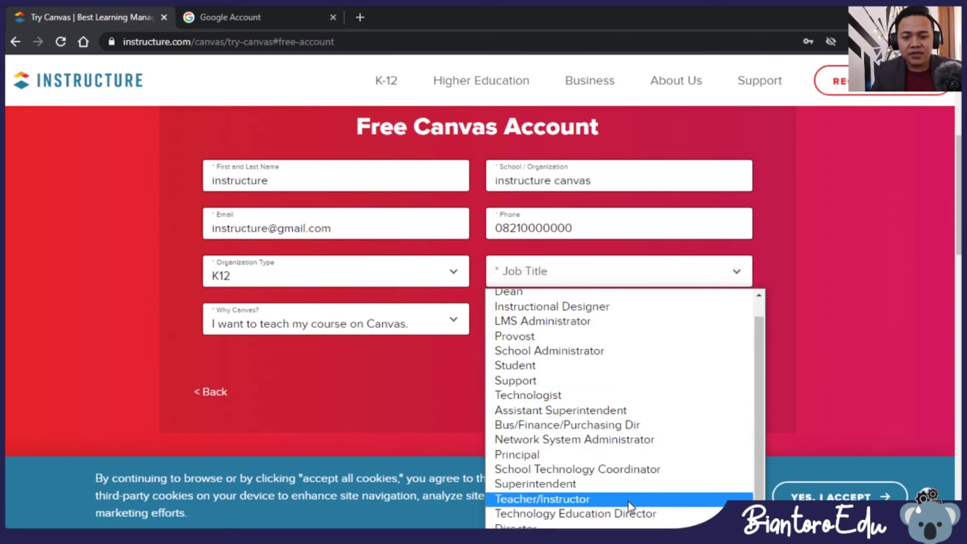
pyautogui.click(631, 501)
# - Choose Indonesia as the country, accept the marketing consent, and submit the form
pyautogui.click(652, 323)
pyautogui.scroll(-10, 630, 234)
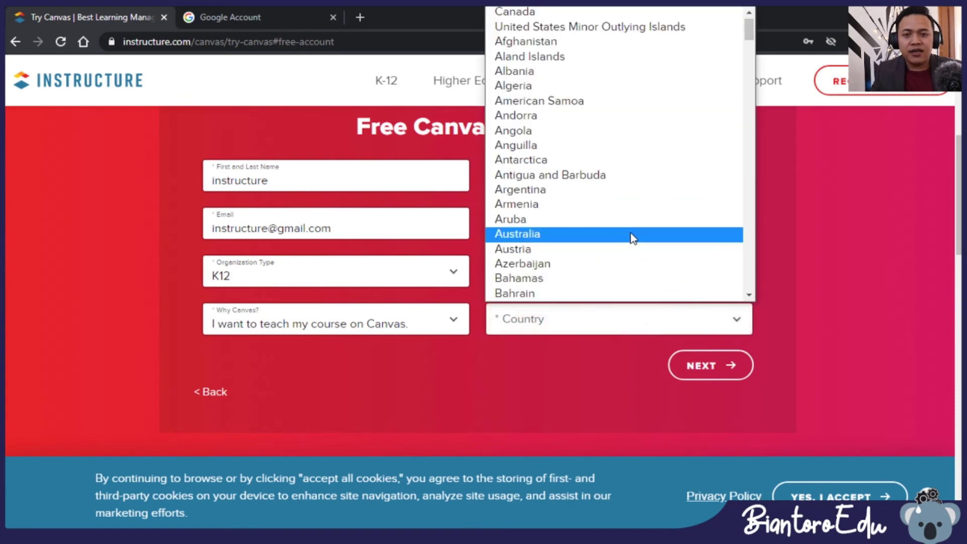
pyautogui.scroll(-20, 630, 233)
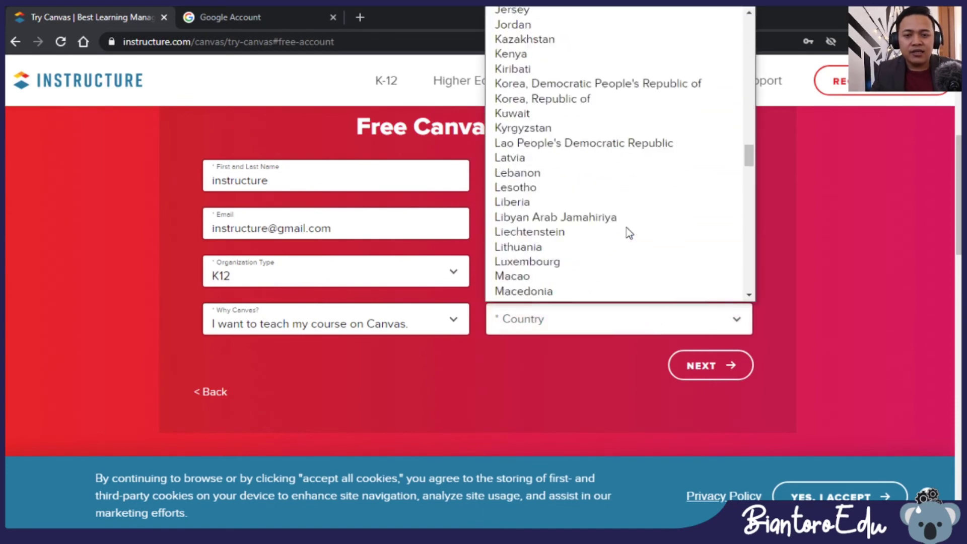
pyautogui.scroll(-6, 624, 231)
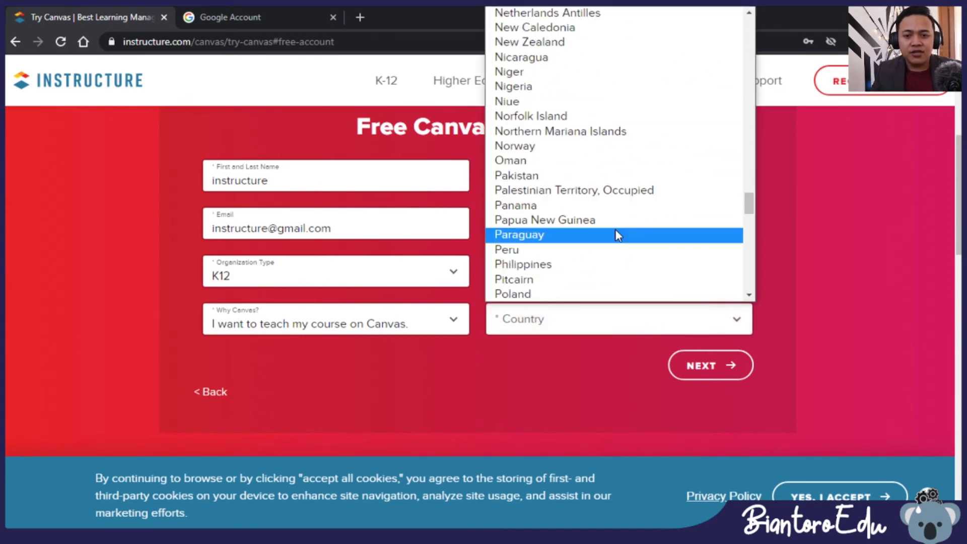
pyautogui.scroll(-3, 616, 232)
pyautogui.scroll(-6, 614, 233)
pyautogui.scroll(12, 614, 233)
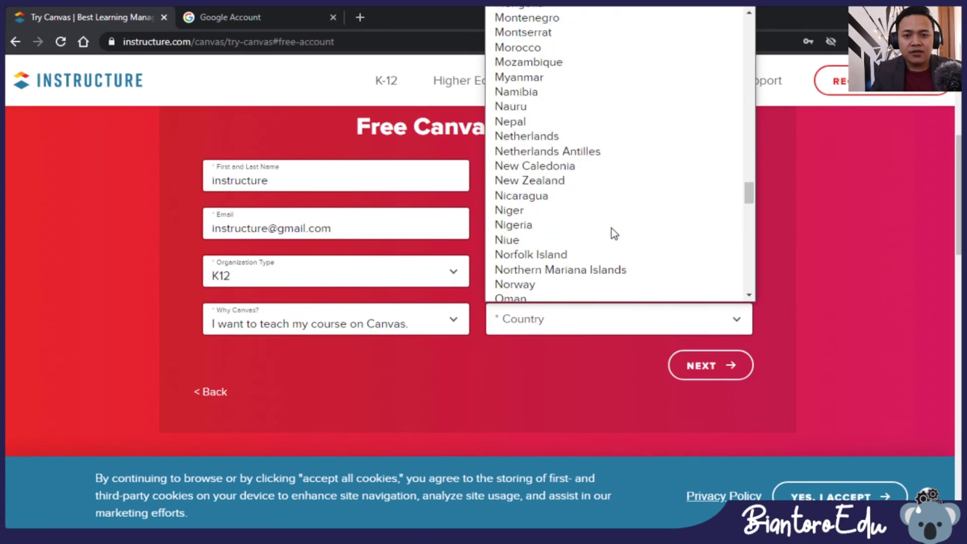
pyautogui.scroll(6, 614, 232)
pyautogui.scroll(12, 614, 233)
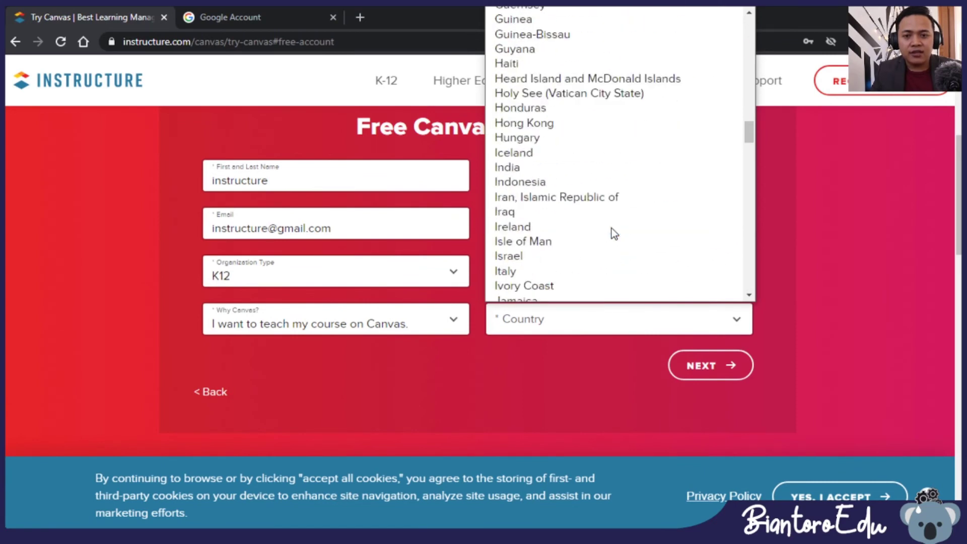
pyautogui.click(560, 184)
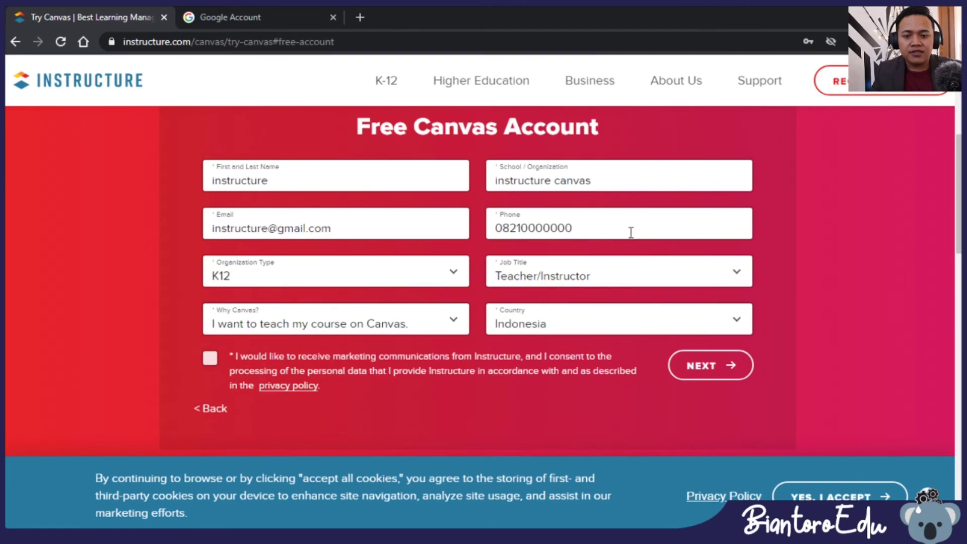
pyautogui.click(210, 359)
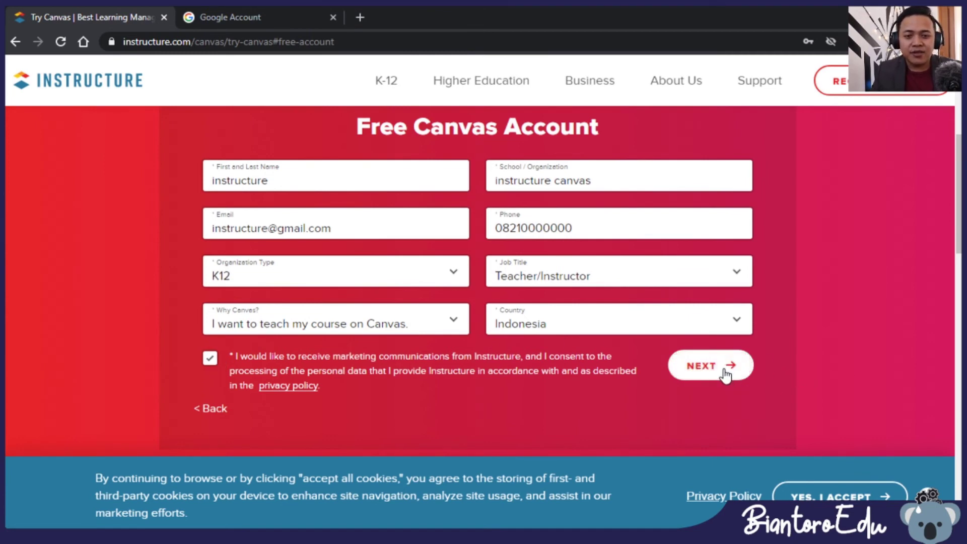
pyautogui.click(725, 372)
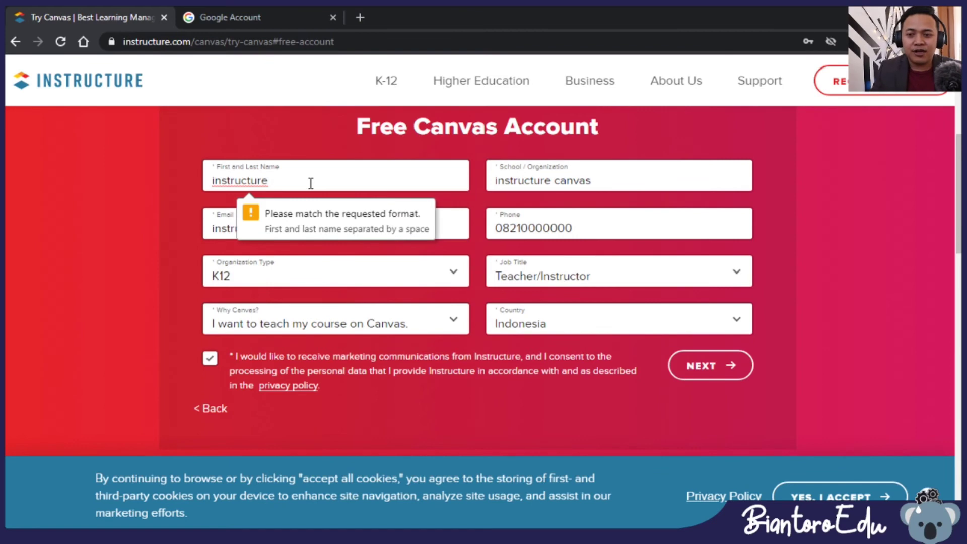
# - Add a surname to the name, resubmit, and verify the reCAPTCHA by selecting the three traffic-light tiles
pyautogui.write('canvas')
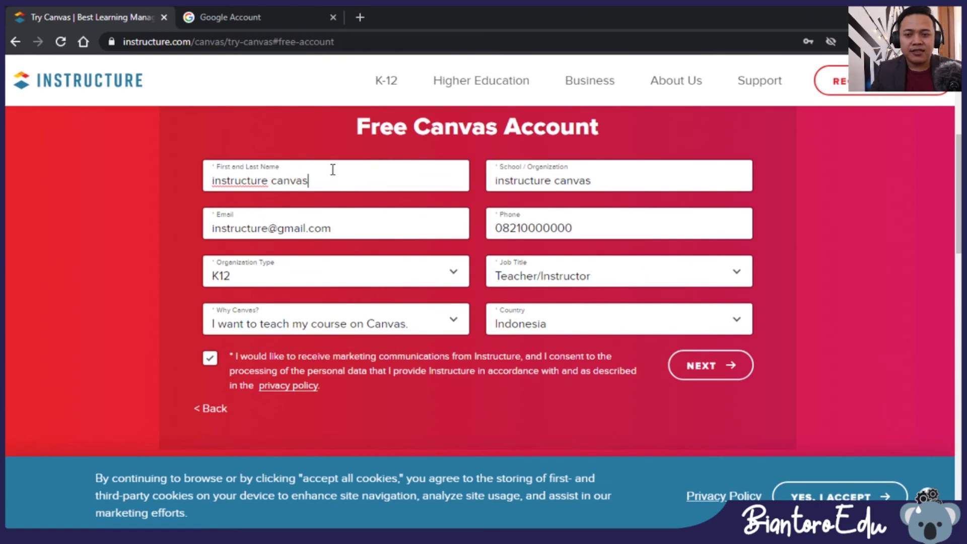
pyautogui.click(739, 371)
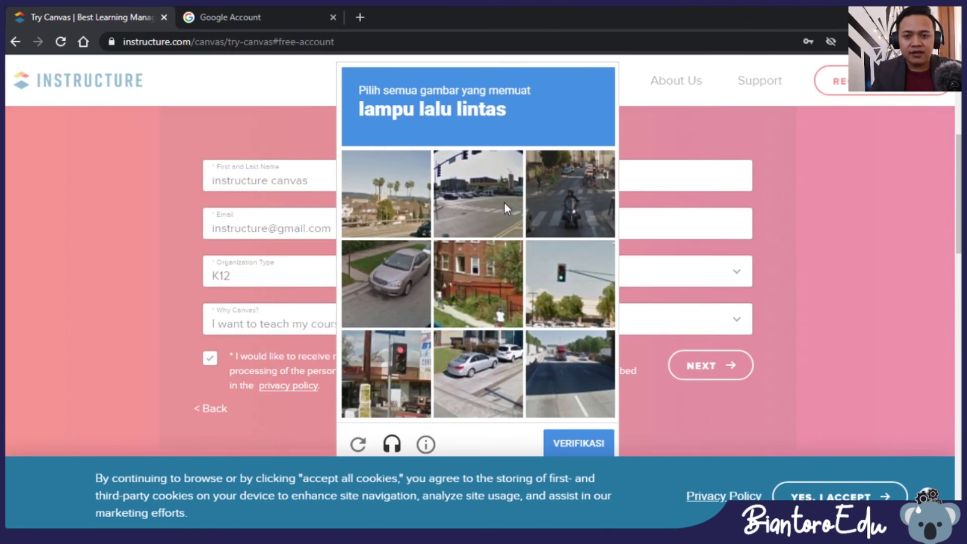
pyautogui.click(453, 201)
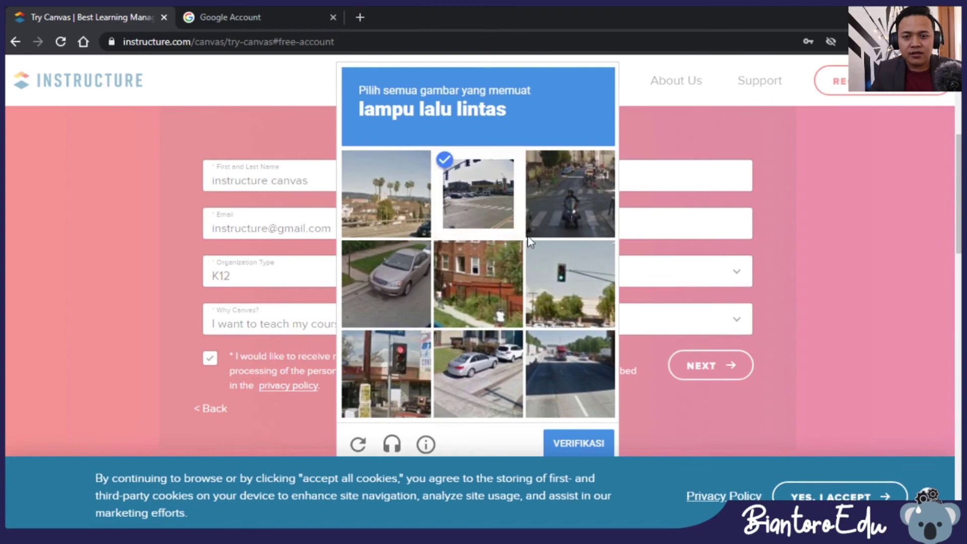
pyautogui.click(565, 283)
pyautogui.click(384, 374)
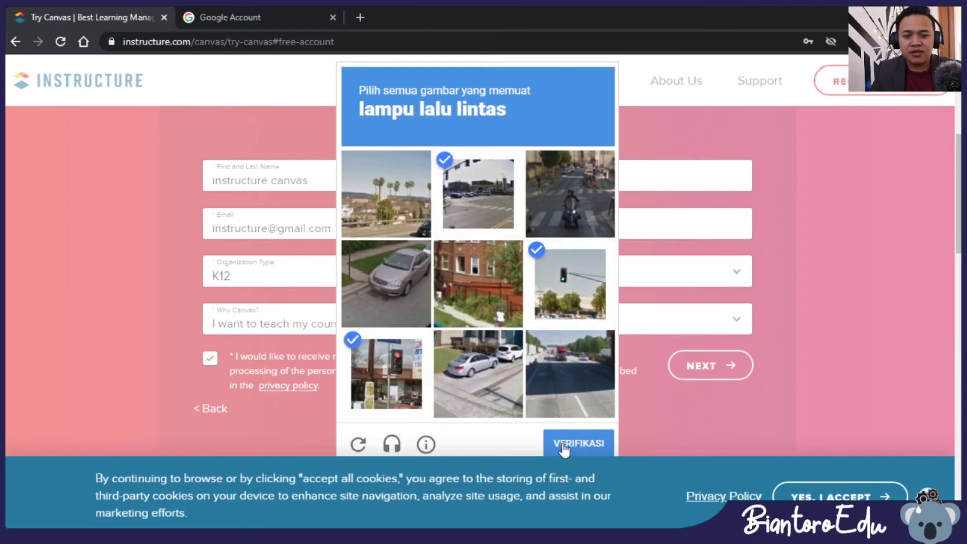
pyautogui.click(562, 441)
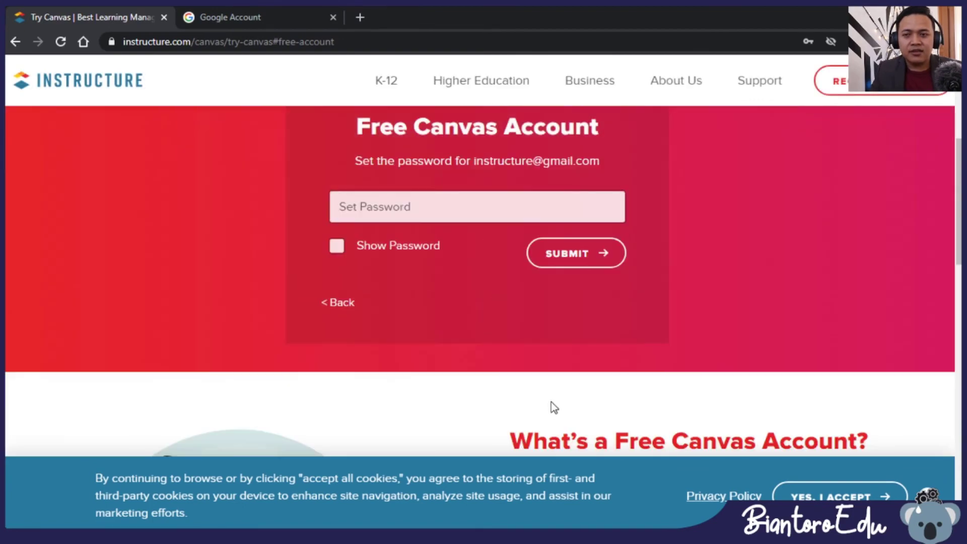
pyautogui.scroll(3, 462, 306)
pyautogui.scroll(-1, 472, 332)
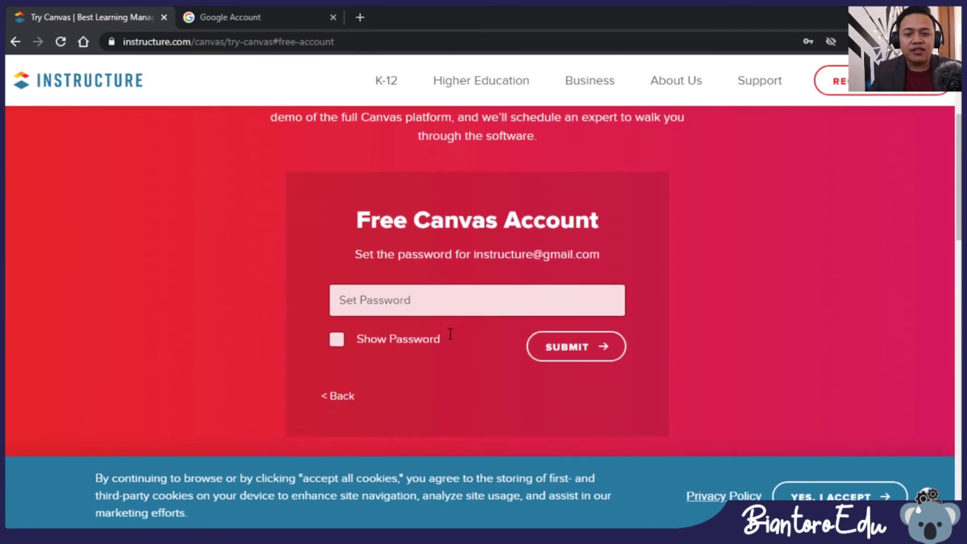
pyautogui.click(432, 277)
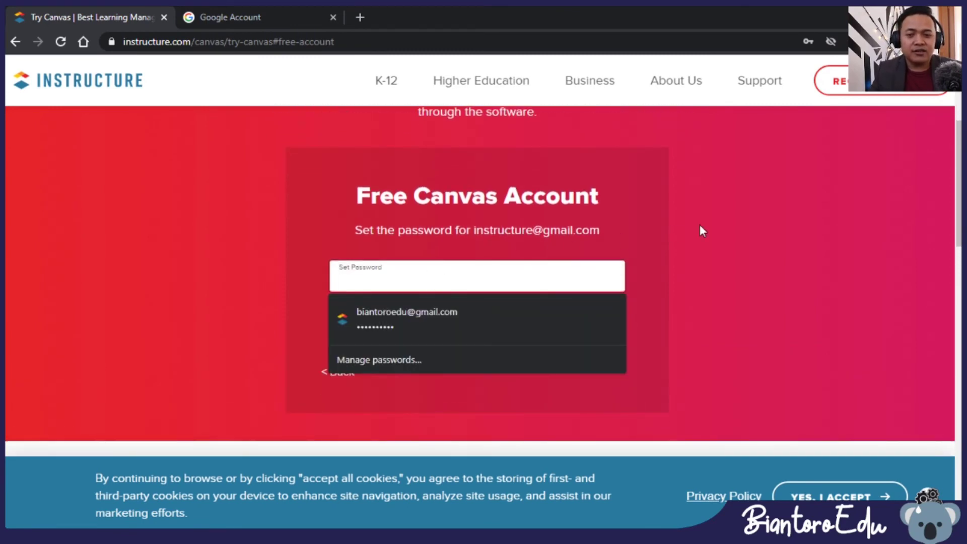
pyautogui.click(676, 233)
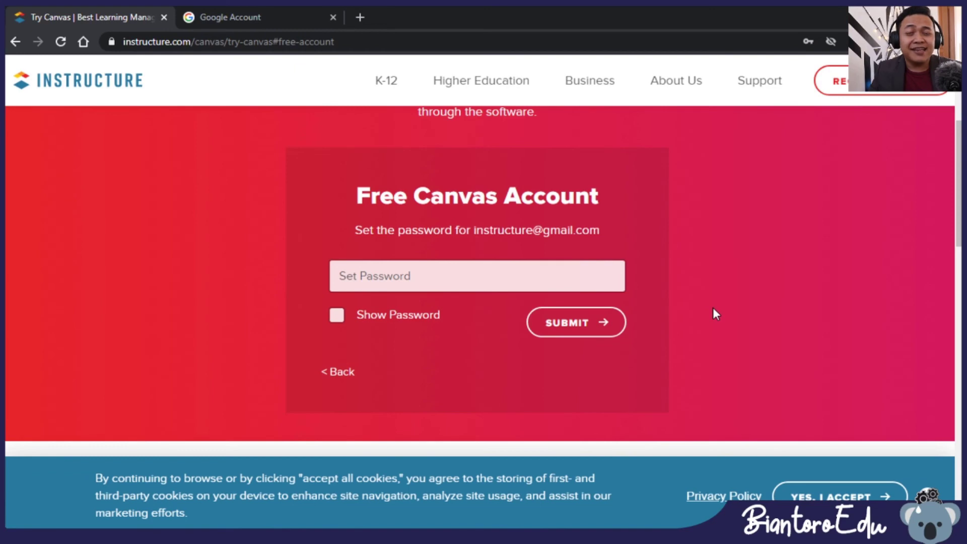
pyautogui.scroll(4, 716, 314)
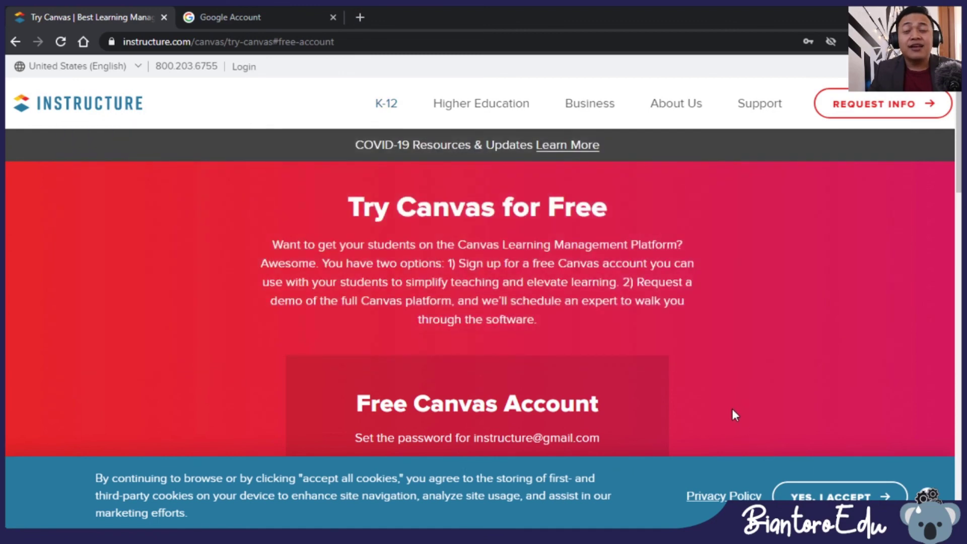
# - Open Gmail from the Google apps grid and follow the Canvas 'Confirm Registration' email link
pyautogui.click(234, 15)
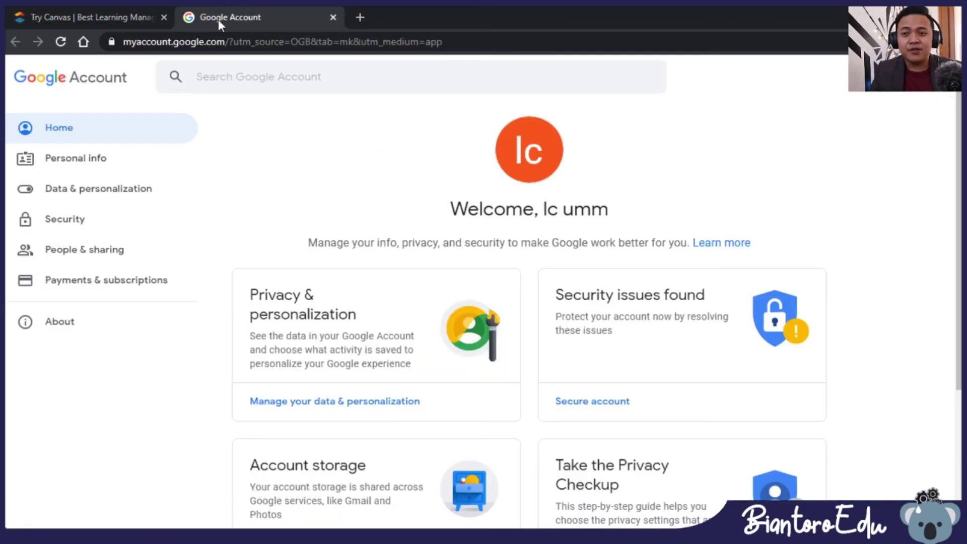
pyautogui.click(881, 88)
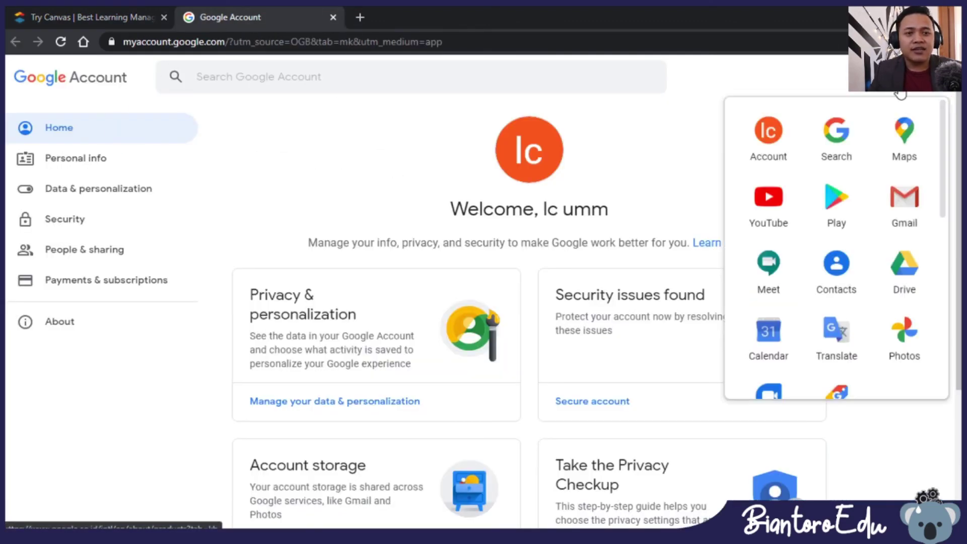
pyautogui.click(919, 212)
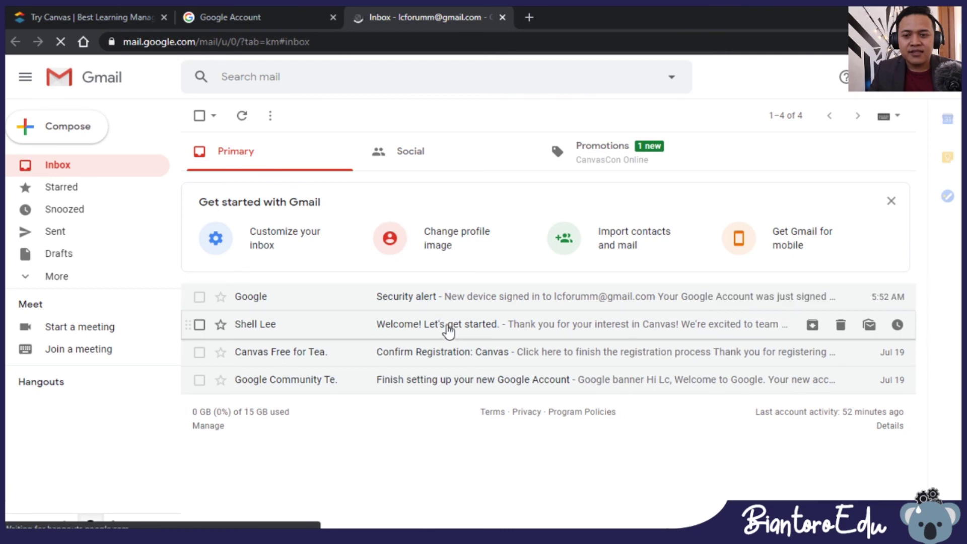
pyautogui.click(419, 353)
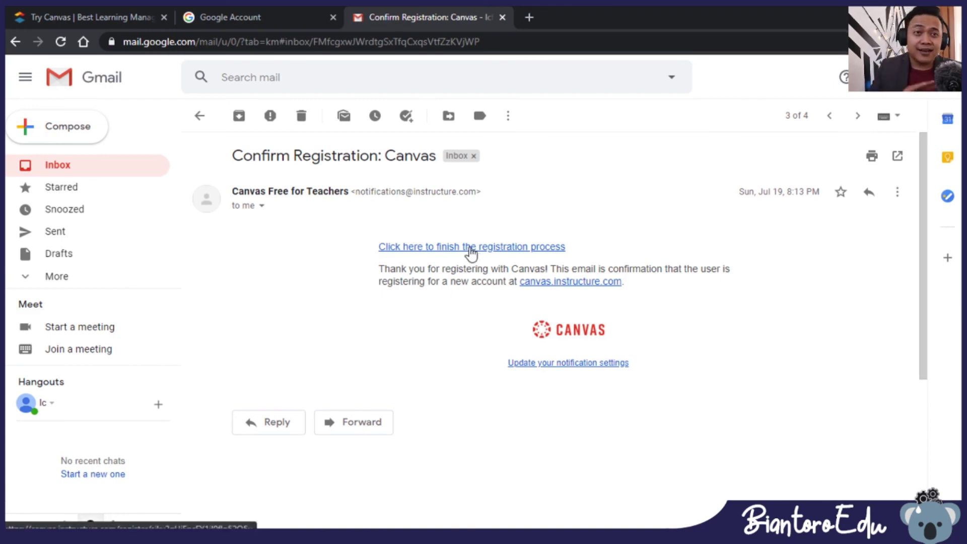
pyautogui.click(112, 15)
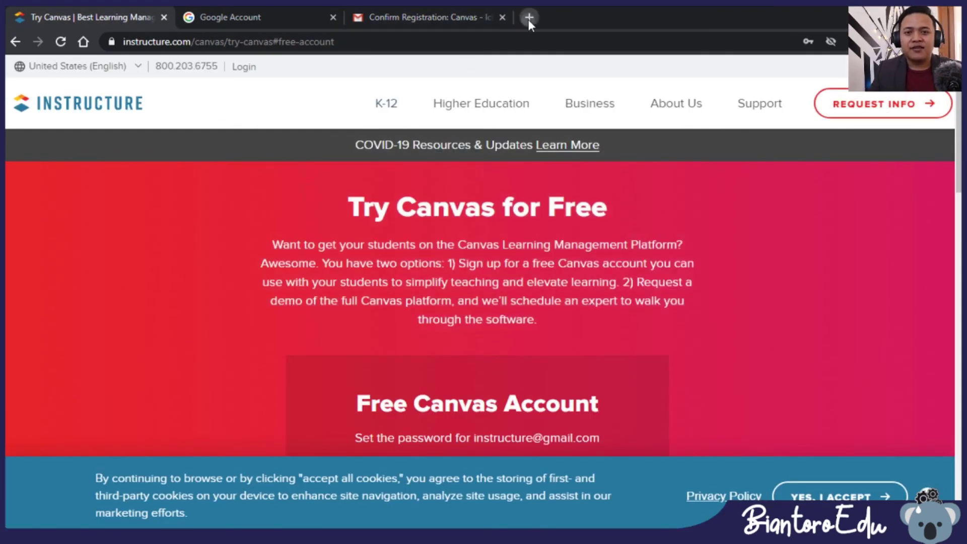
# - Load the Canvas login page at canvas.instructure.com in a new tab
pyautogui.click(530, 18)
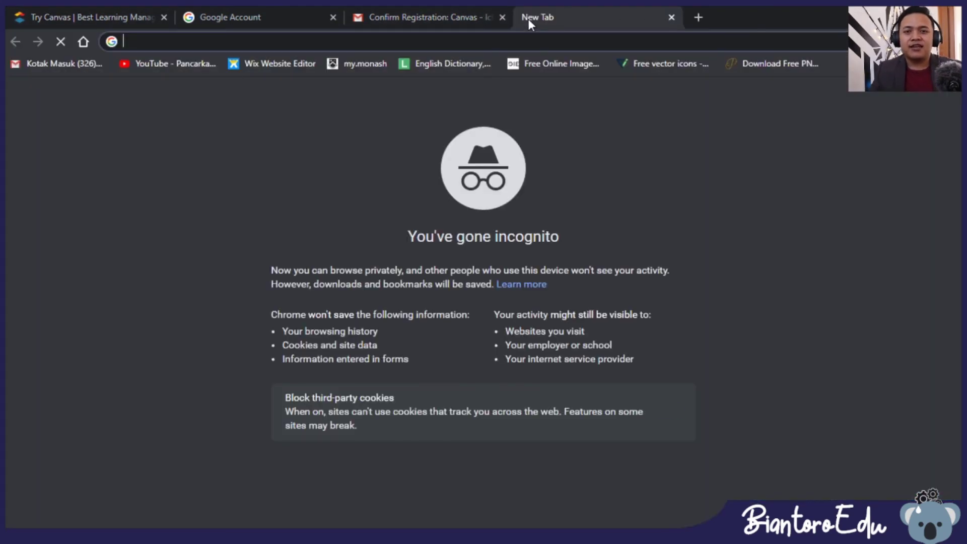
pyautogui.write('canvas.instructure.com')
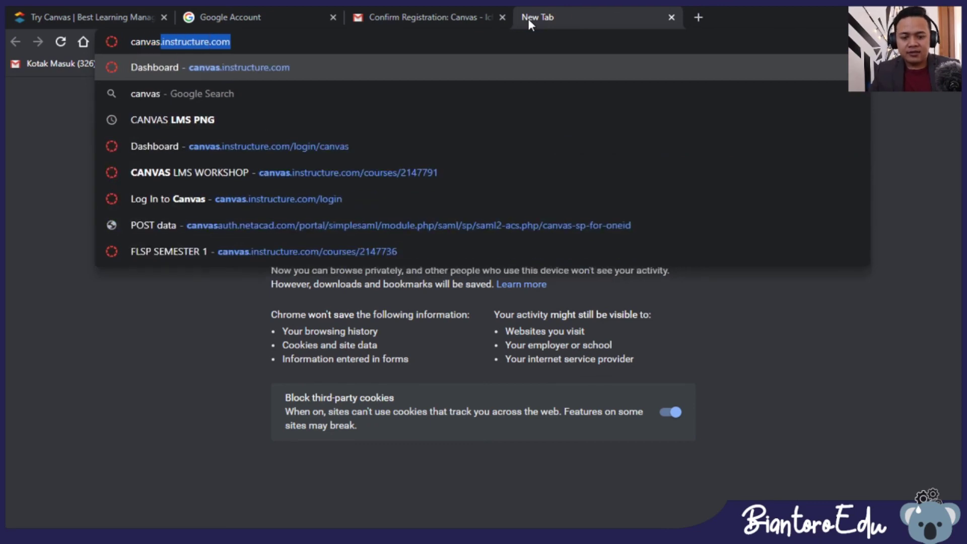
pyautogui.press('Return')
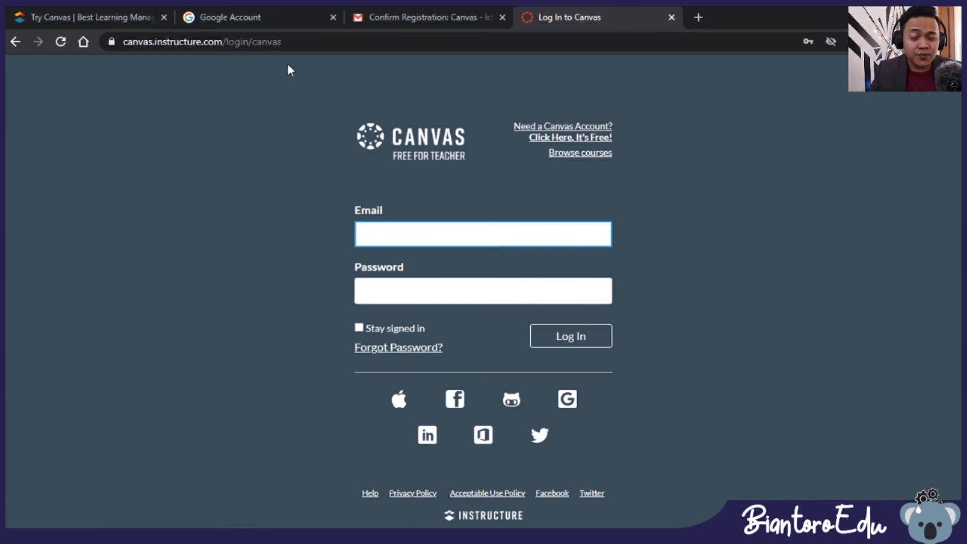
# - Sign in to Canvas using the saved Chrome email and password
pyautogui.click(396, 230)
pyautogui.click(653, 229)
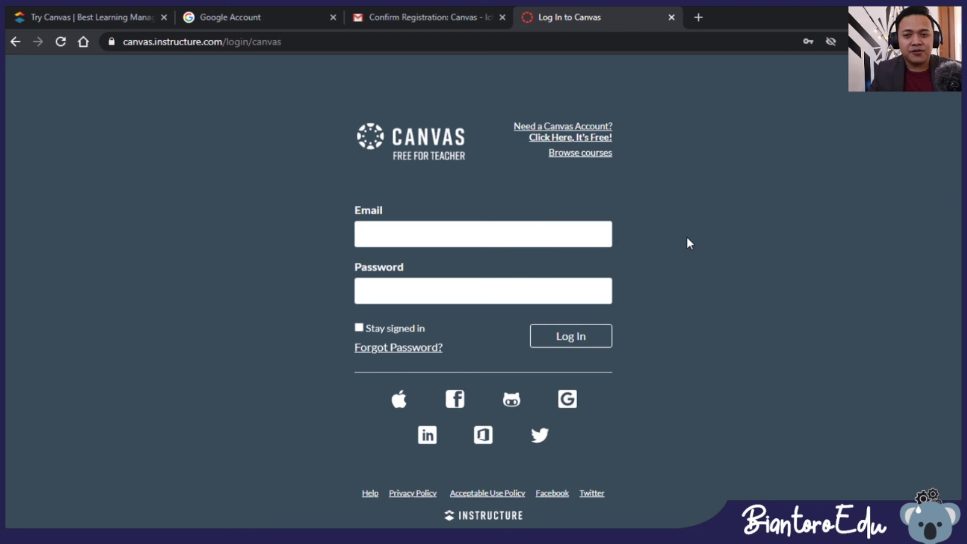
pyautogui.click(544, 238)
pyautogui.click(499, 272)
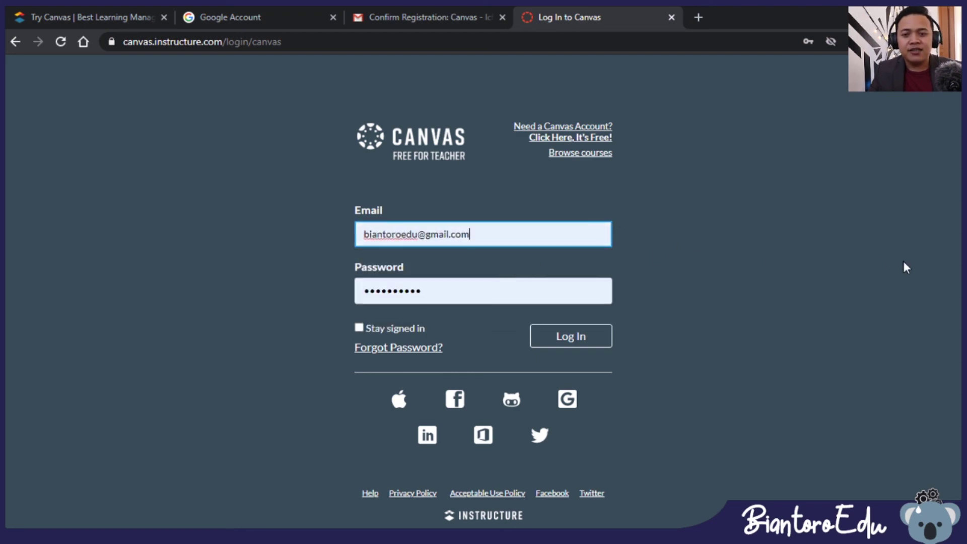
pyautogui.click(603, 337)
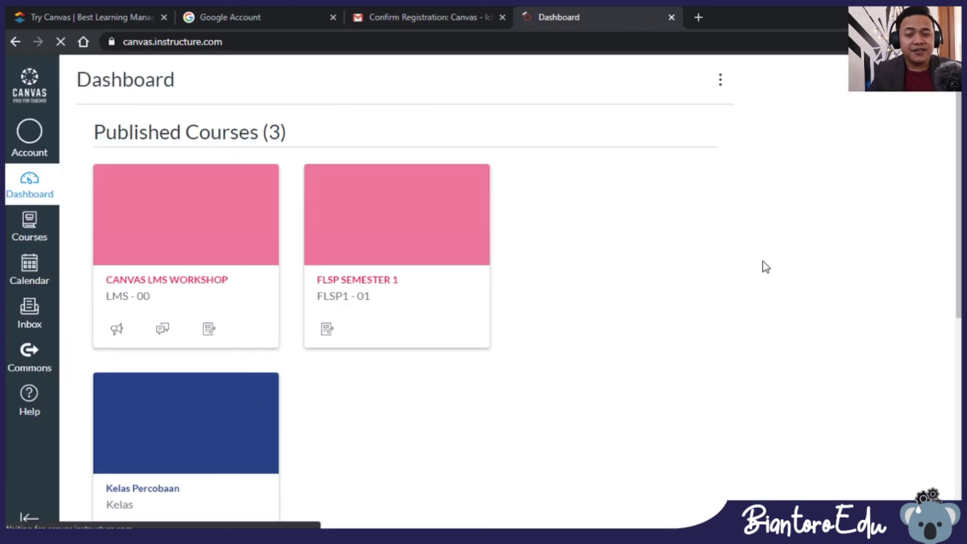